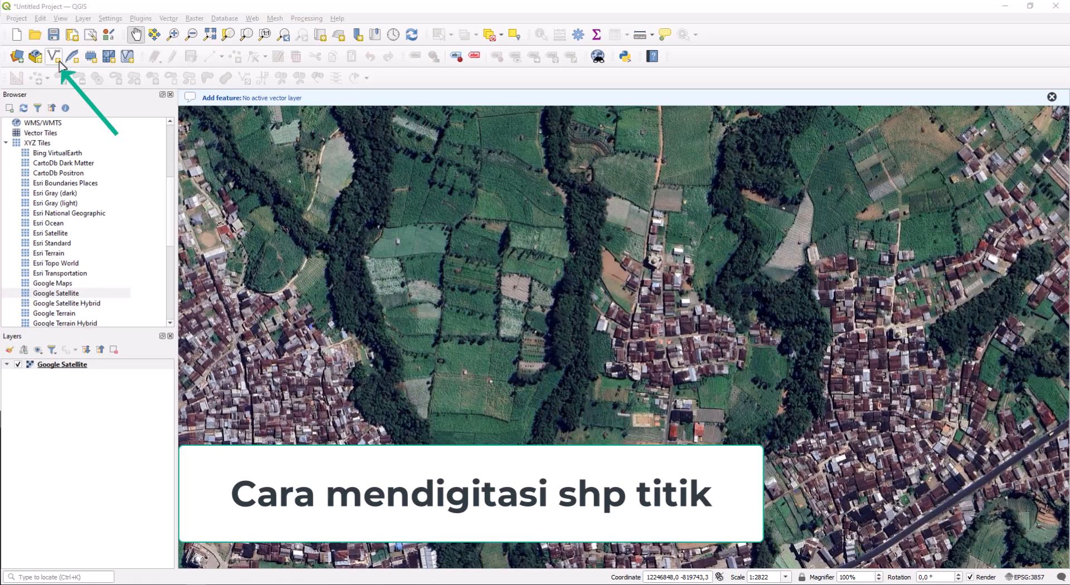
- Start a new shapefile layer with the file name Titik Lokasi Bangunan and the Point geometry type
{"action": "left_click", "coordinate": [58, 61]}
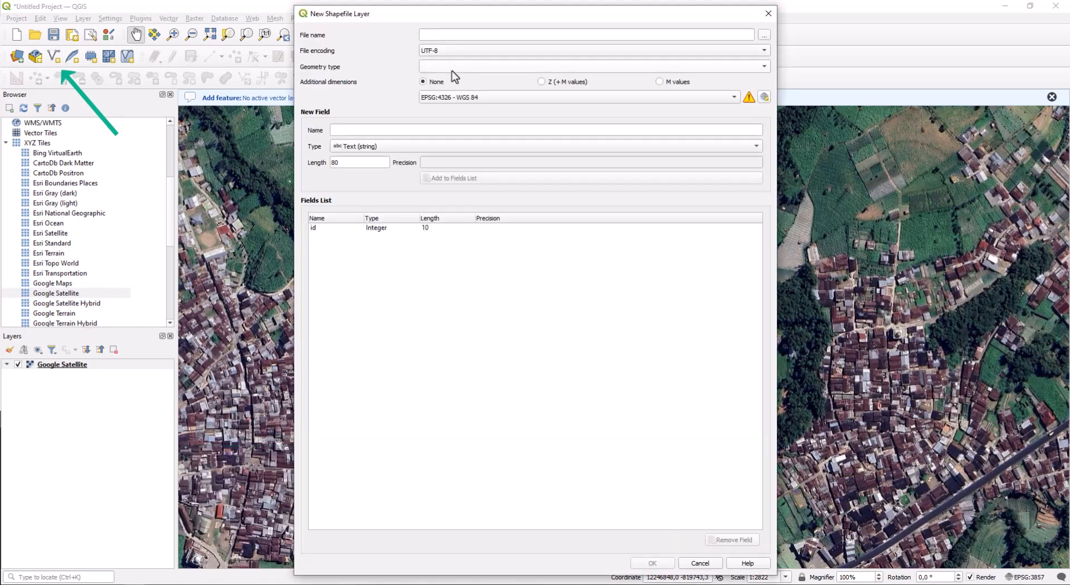
{"action": "left_click", "coordinate": [444, 37]}
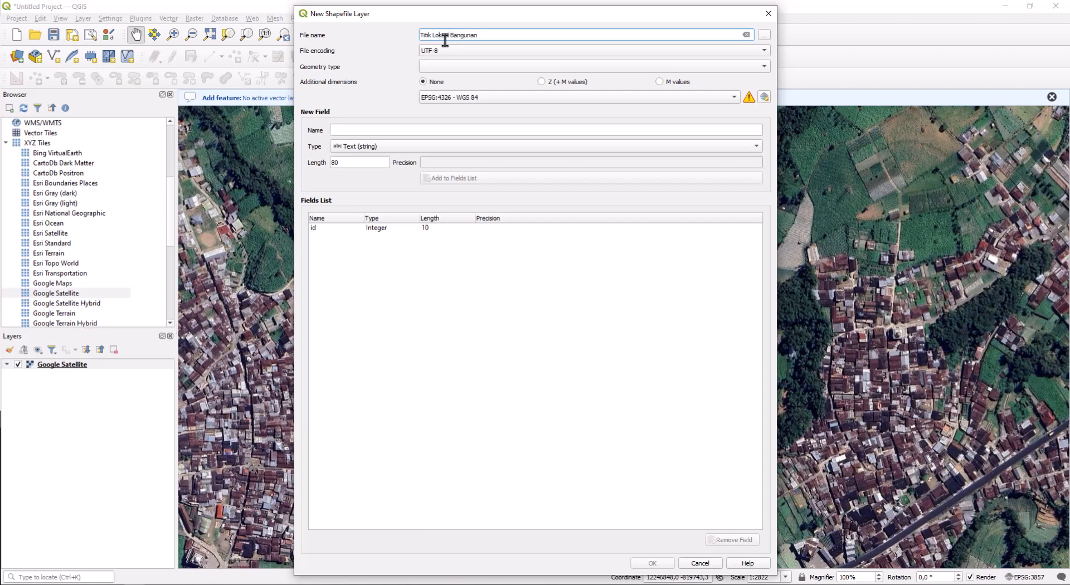
{"action": "left_click", "coordinate": [450, 67]}
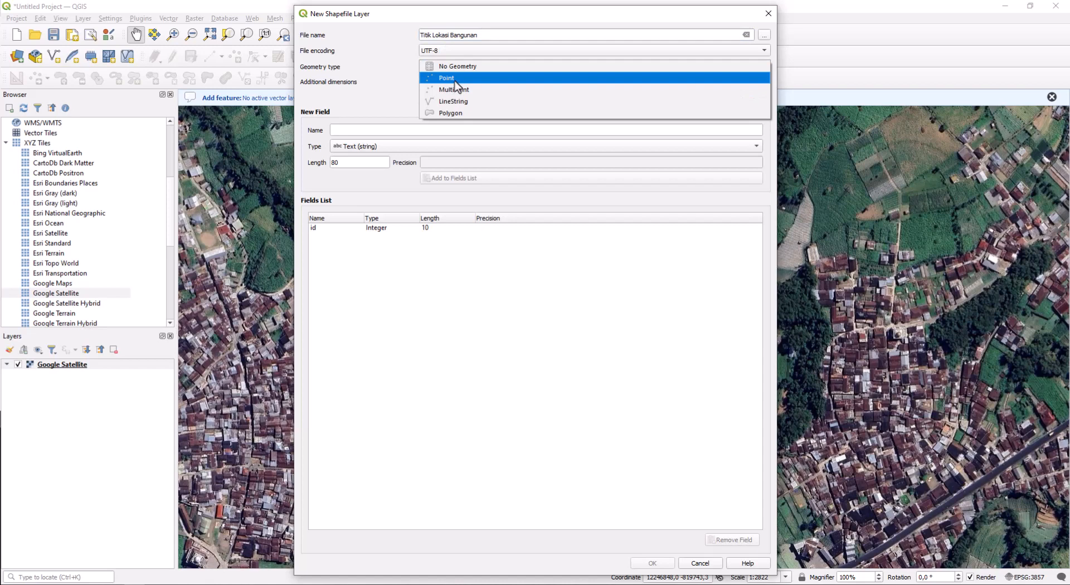
{"action": "left_click", "coordinate": [490, 82]}
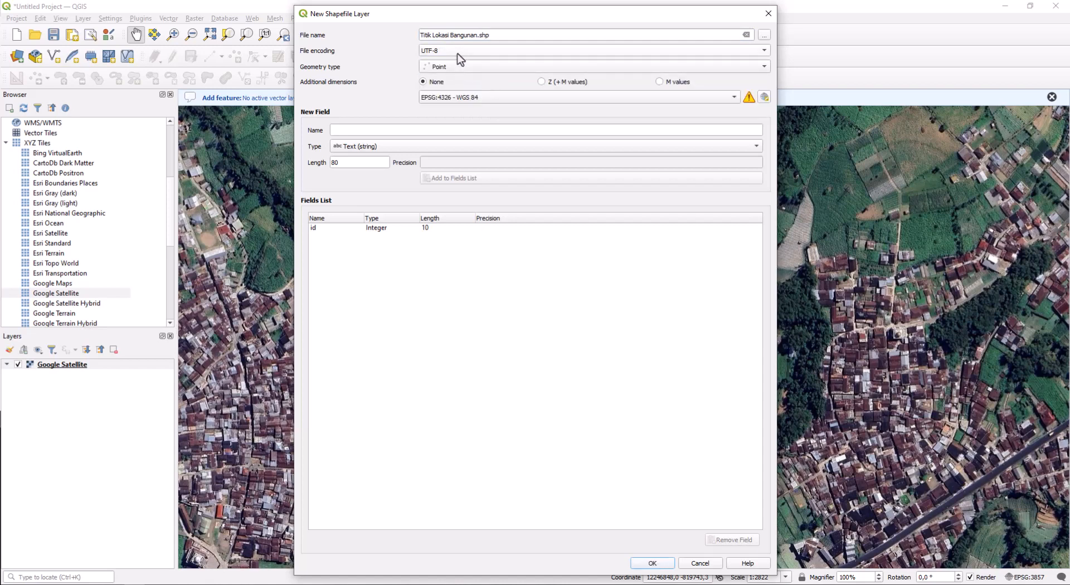
- Review the encoding options and set the new layer's coordinate system to EPSG:4326 - WGS 84
{"action": "left_click", "coordinate": [458, 52]}
{"action": "left_click", "coordinate": [397, 26]}
{"action": "left_click", "coordinate": [510, 99]}
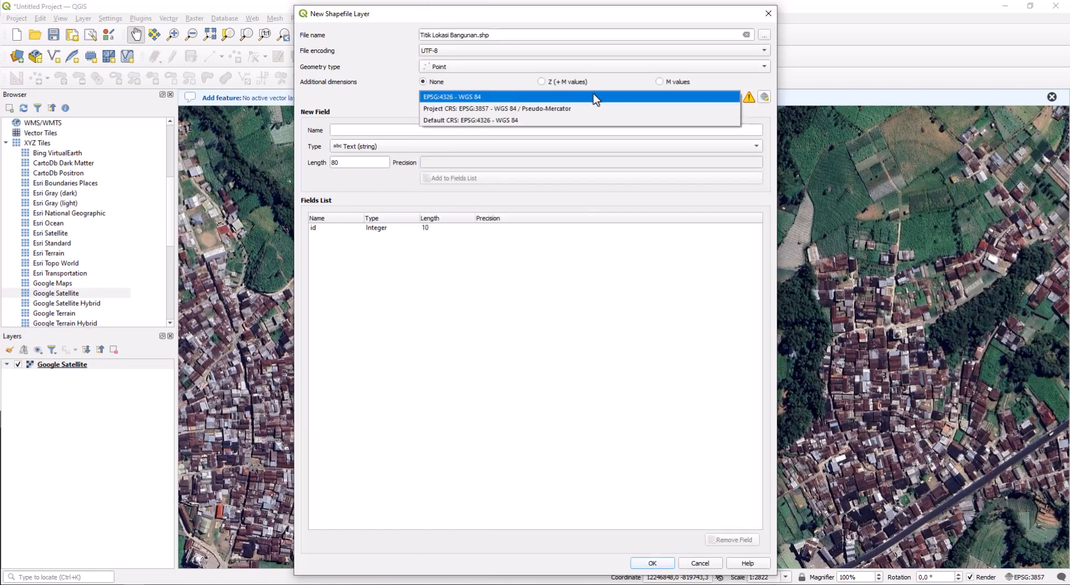
{"action": "left_click", "coordinate": [559, 120]}
{"action": "left_click", "coordinate": [526, 99]}
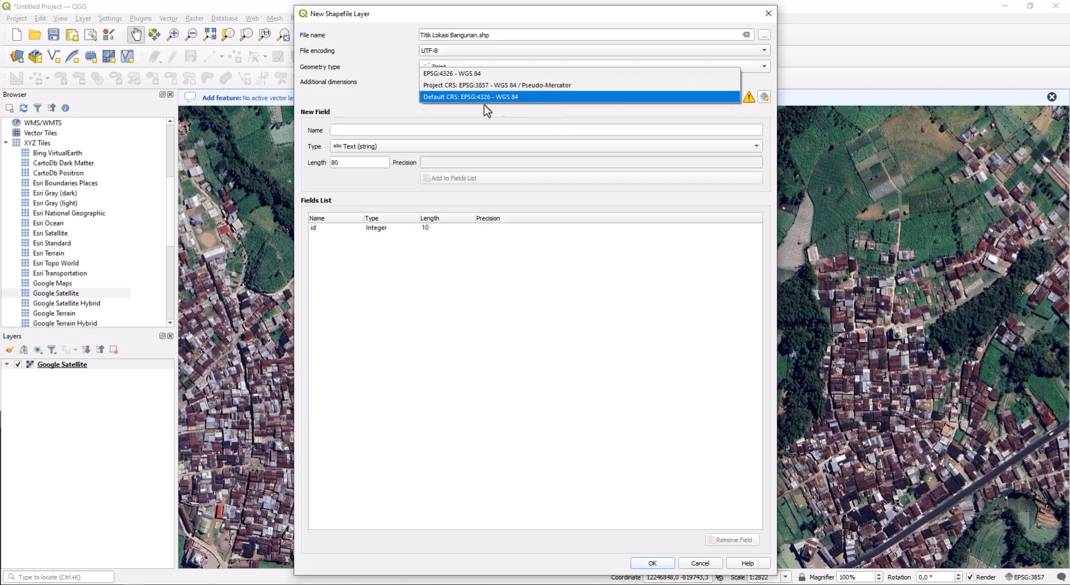
{"action": "left_click", "coordinate": [482, 76]}
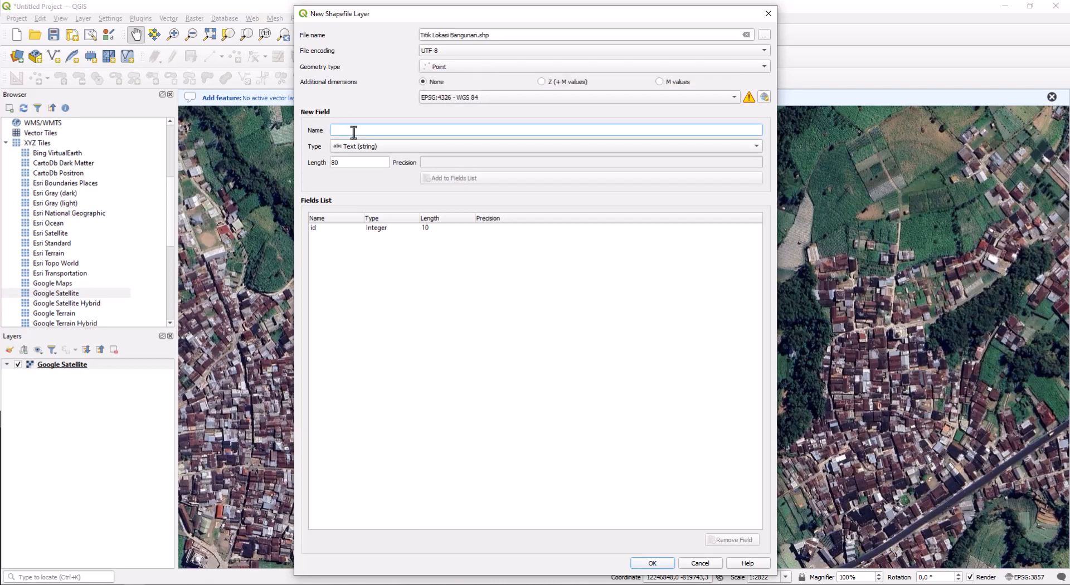
- Add a text field named Nama with length 80 to the new layer's field list
{"action": "type", "text": "Nama"}
{"action": "key", "text": "ctrl+a"}
{"action": "left_click", "coordinate": [452, 179]}
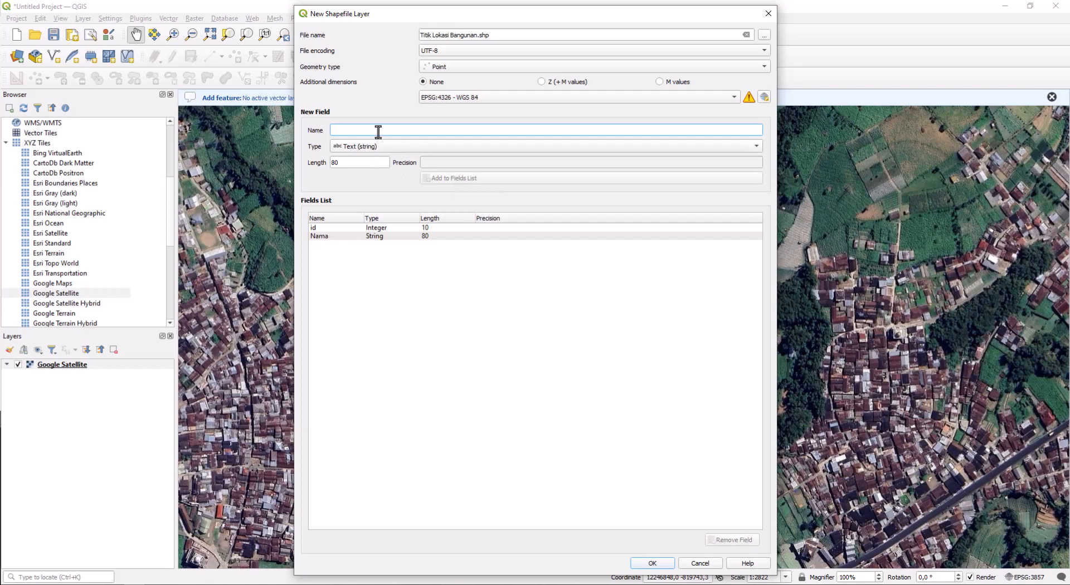
{"action": "type", "text": "Koordina"}
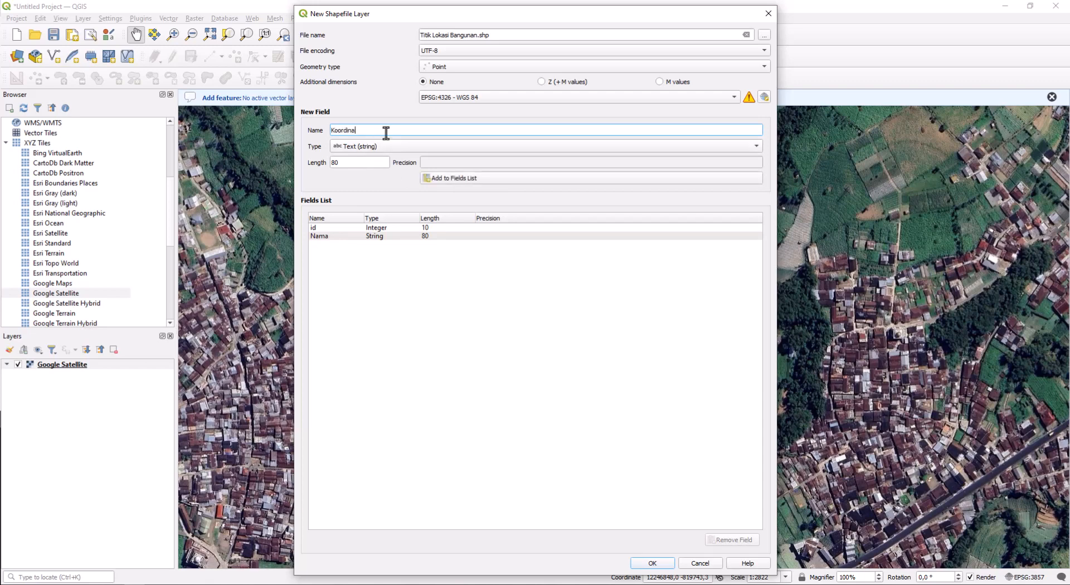
{"action": "key", "text": "BackSpace"}
{"action": "key", "text": "BackSpace"}
{"action": "key", "text": "BackSpace"}
{"action": "key", "text": "BackSpace"}
{"action": "key", "text": "BackSpace"}
{"action": "key", "text": "BackSpace"}
{"action": "key", "text": "BackSpace"}
{"action": "key", "text": "BackSpace"}
- Create the Titik Lokasi Bangunan layer and switch it to editing with the Add Point Feature tool
{"action": "left_click", "coordinate": [670, 566]}
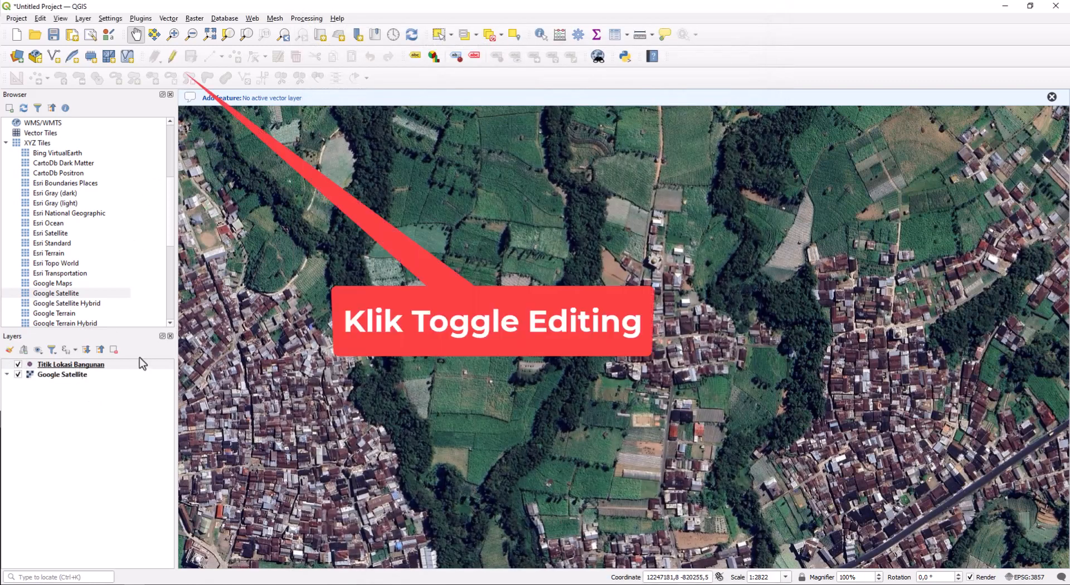
{"action": "left_click", "coordinate": [90, 366]}
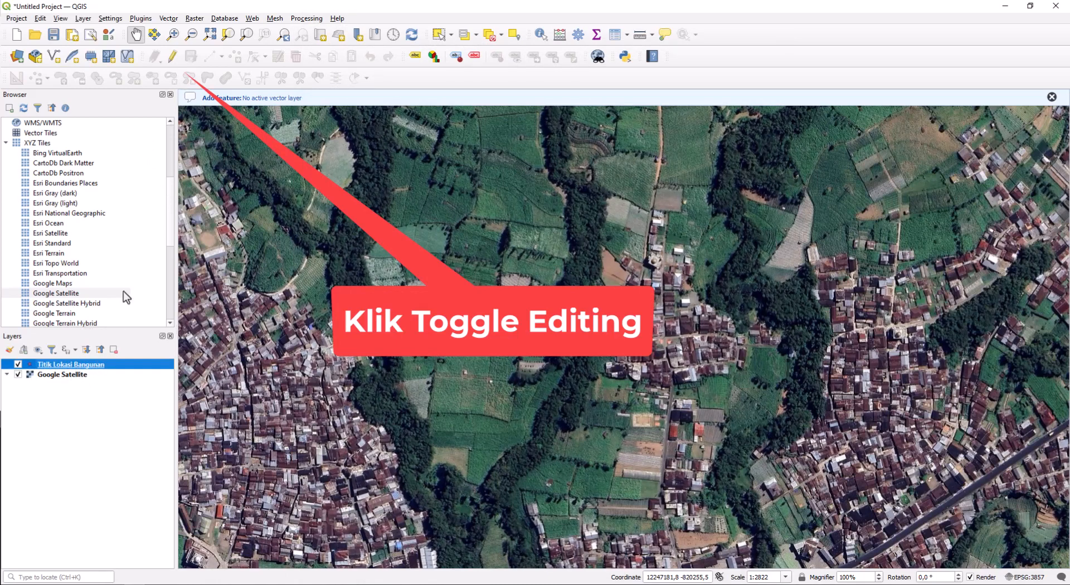
{"action": "left_click", "coordinate": [173, 57]}
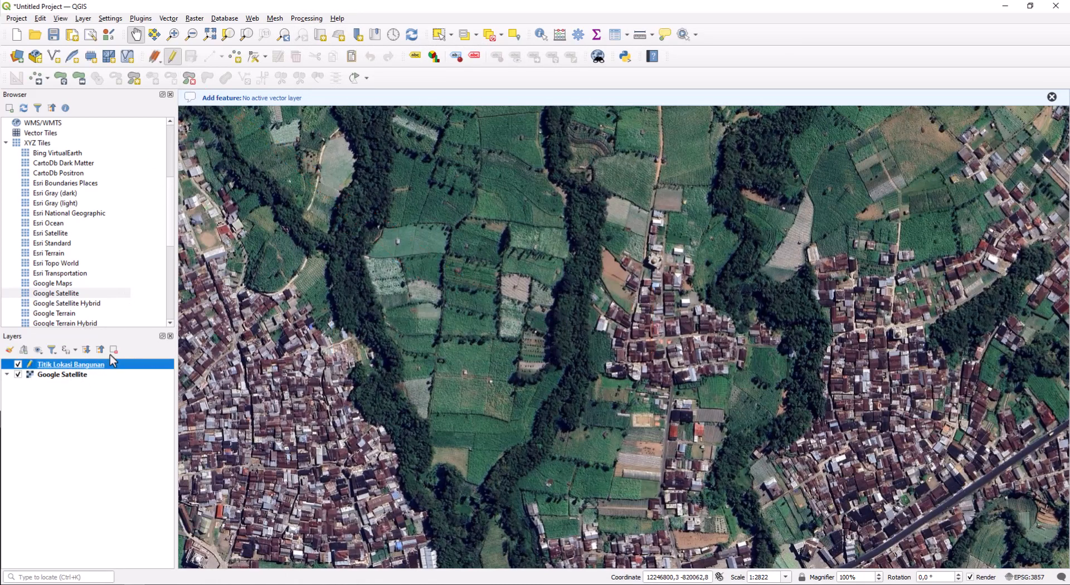
{"action": "left_click", "coordinate": [236, 59]}
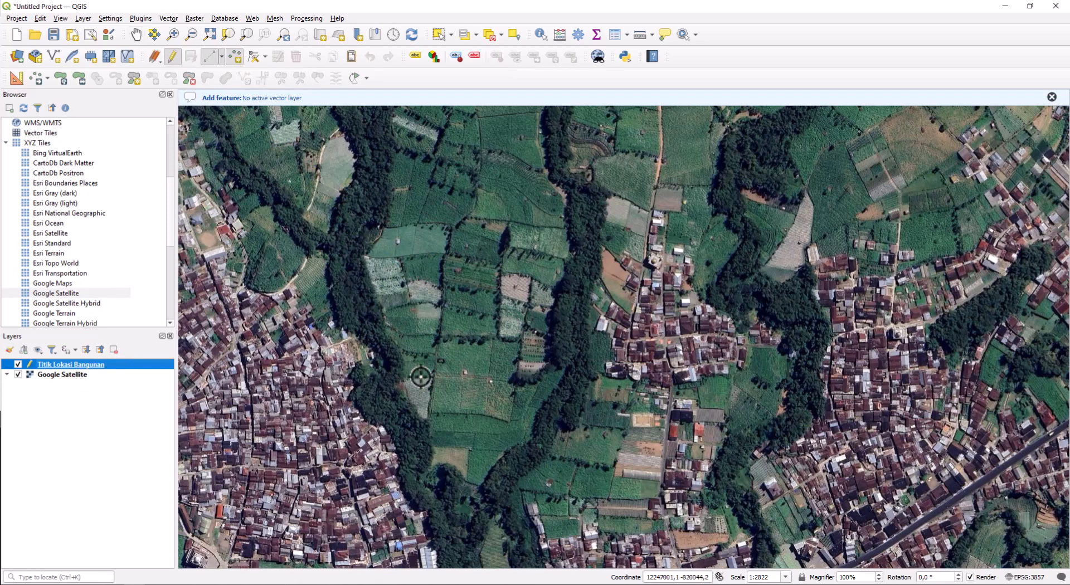
- Place the first building point in the dense town centre southwest of the two volcanoes, near the small park, and save its attributes
{"action": "left_click_drag", "start_coordinate": [692, 398], "coordinate": [453, 214]}
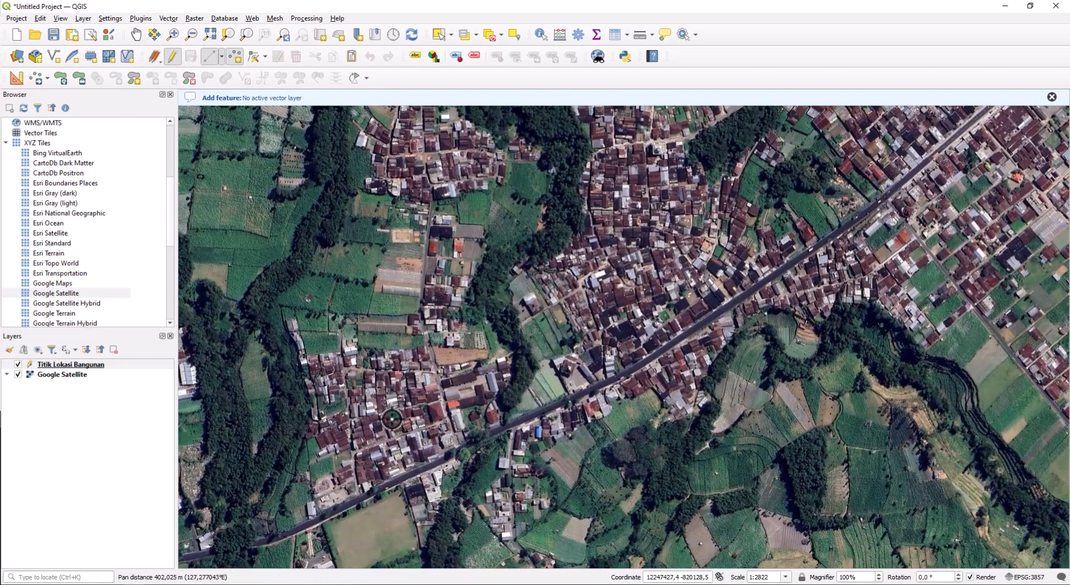
{"action": "scroll", "coordinate": [389, 483], "scroll_direction": "up", "scroll_amount": 2}
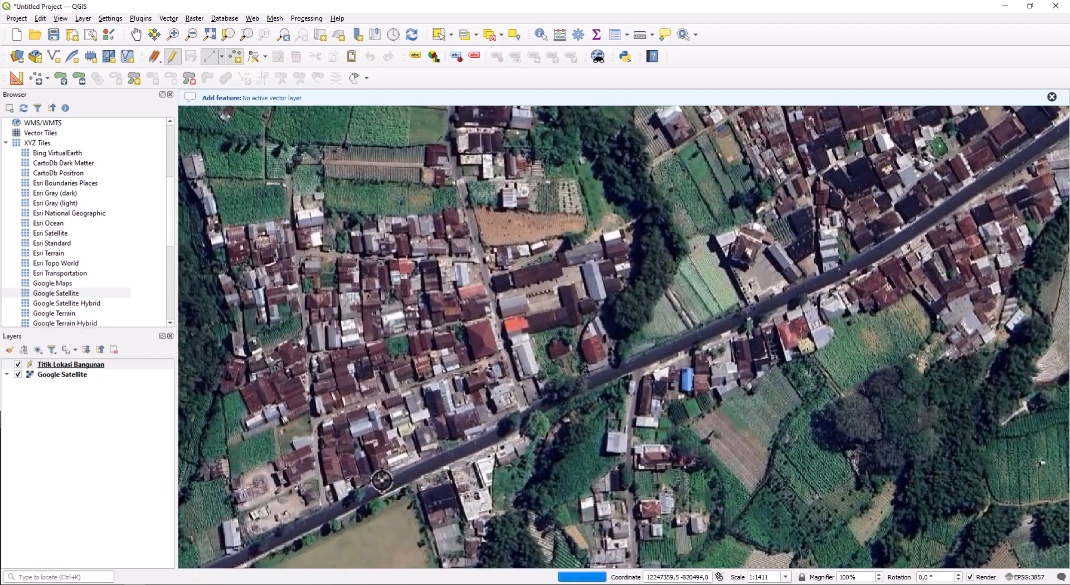
{"action": "scroll", "coordinate": [377, 461], "scroll_direction": "down", "scroll_amount": 2}
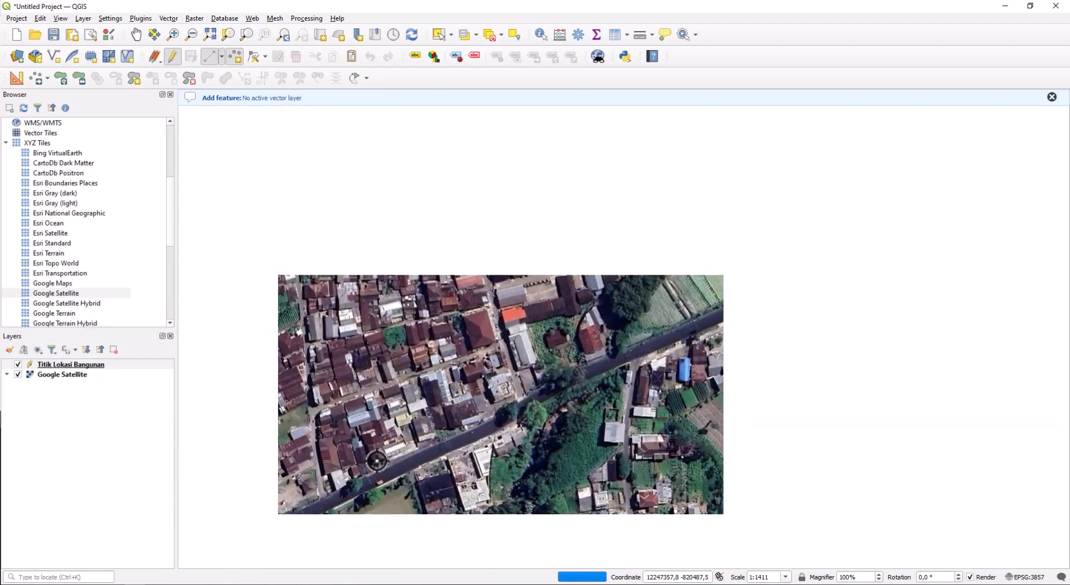
{"action": "scroll", "coordinate": [377, 460], "scroll_direction": "down", "scroll_amount": 2}
{"action": "left_click_drag", "start_coordinate": [365, 458], "coordinate": [658, 194]}
{"action": "scroll", "coordinate": [422, 346], "scroll_direction": "down", "scroll_amount": 3}
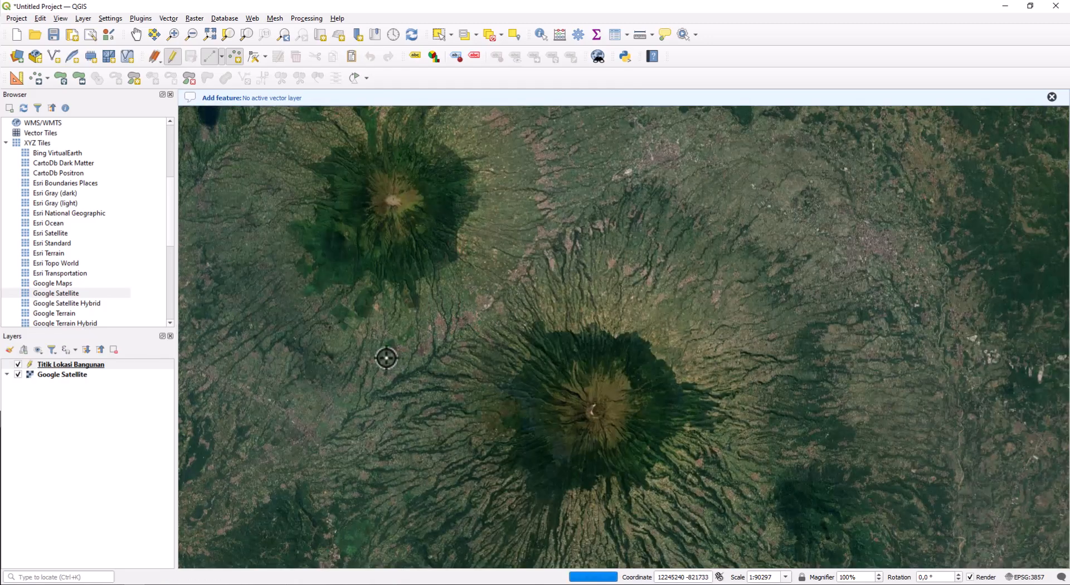
{"action": "left_click_drag", "start_coordinate": [335, 363], "coordinate": [733, 298]}
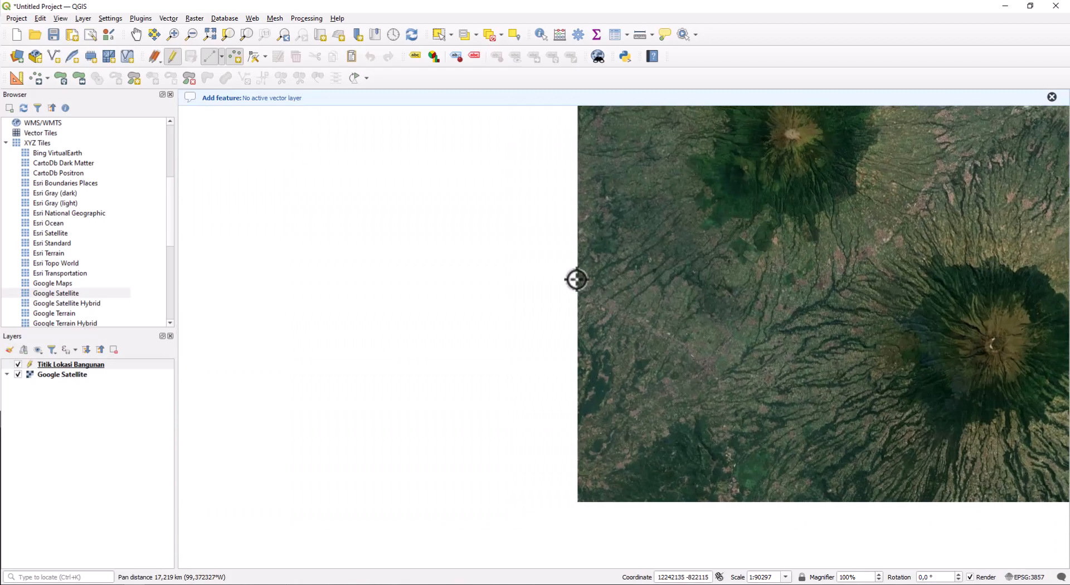
{"action": "scroll", "coordinate": [549, 306], "scroll_direction": "up", "scroll_amount": 3}
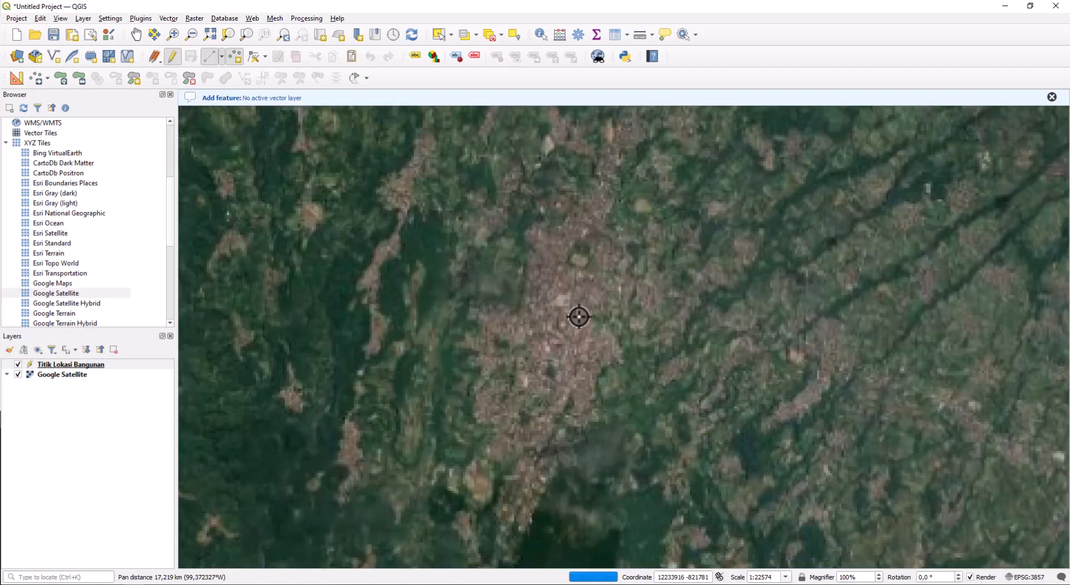
{"action": "scroll", "coordinate": [545, 351], "scroll_direction": "up", "scroll_amount": 1}
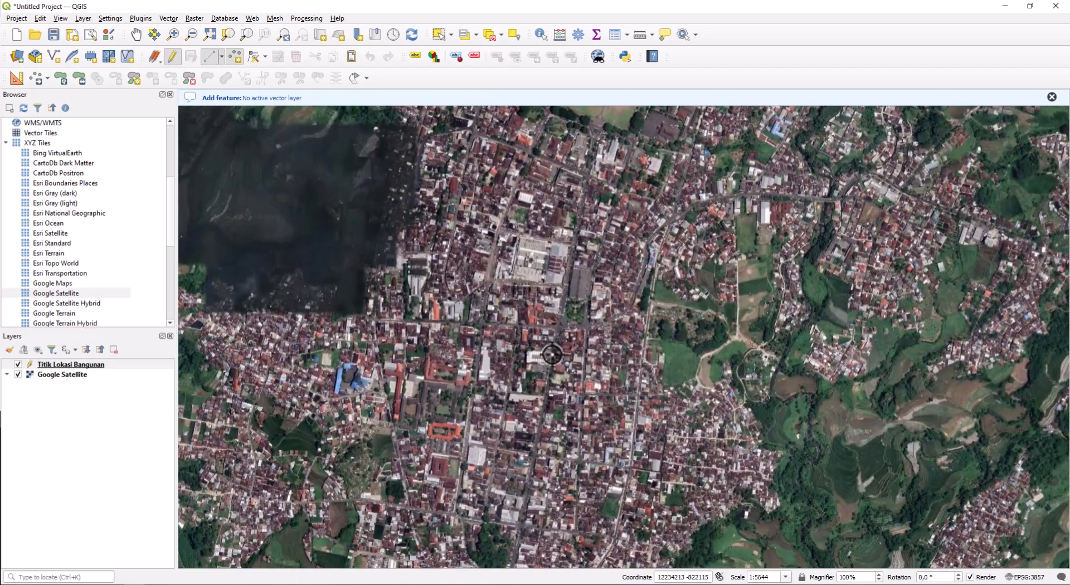
{"action": "scroll", "coordinate": [569, 315], "scroll_direction": "up", "scroll_amount": 1}
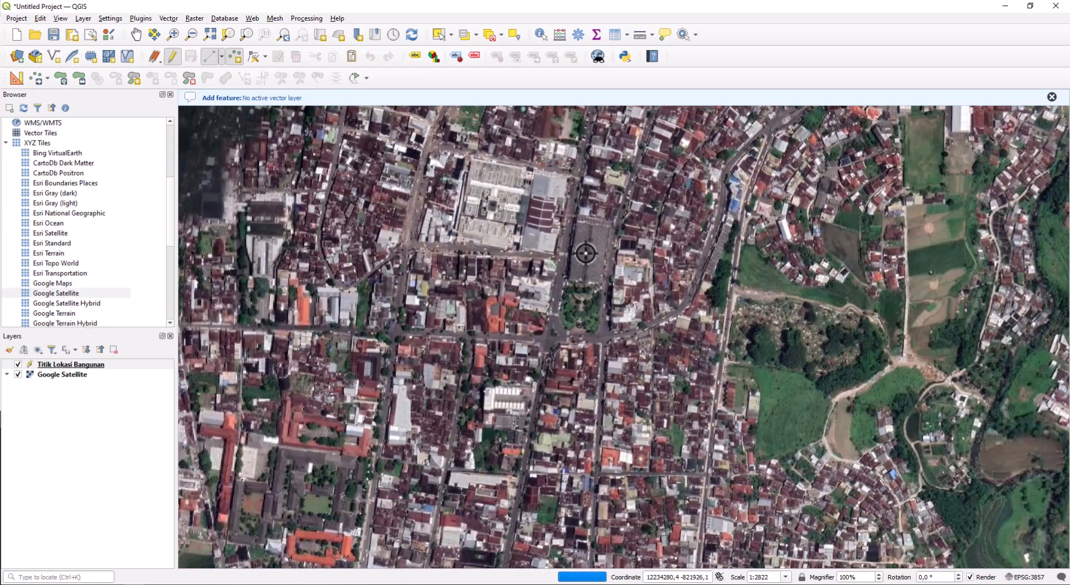
{"action": "scroll", "coordinate": [585, 253], "scroll_direction": "up", "scroll_amount": 1}
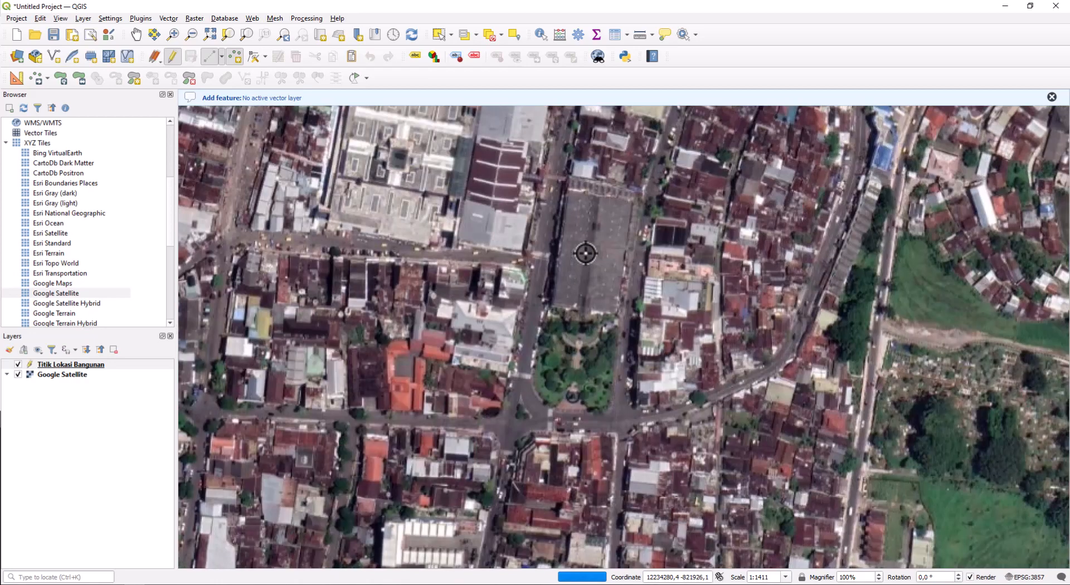
{"action": "left_click", "coordinate": [551, 216]}
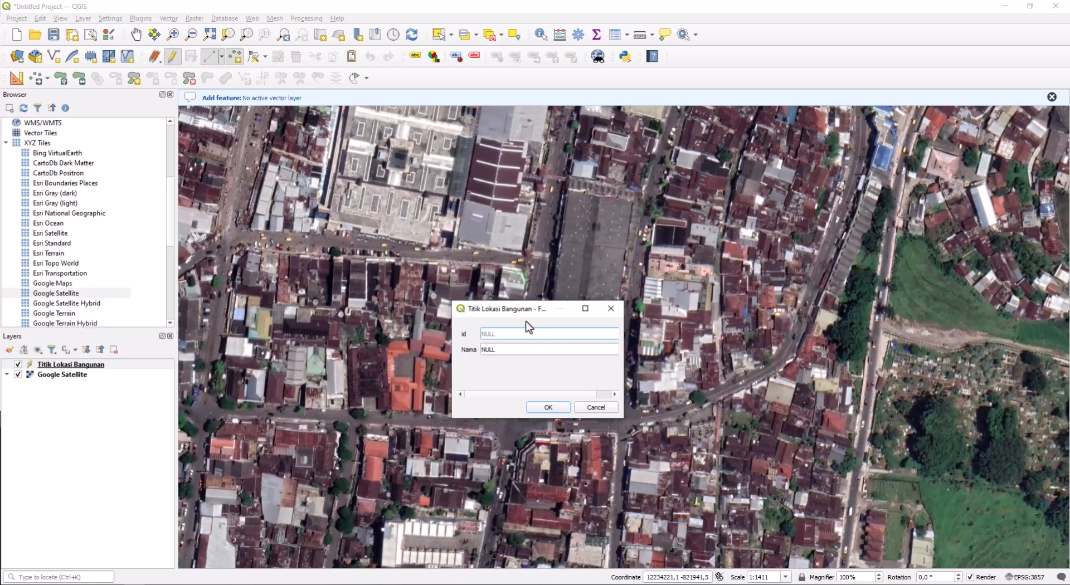
{"action": "left_click", "coordinate": [546, 408]}
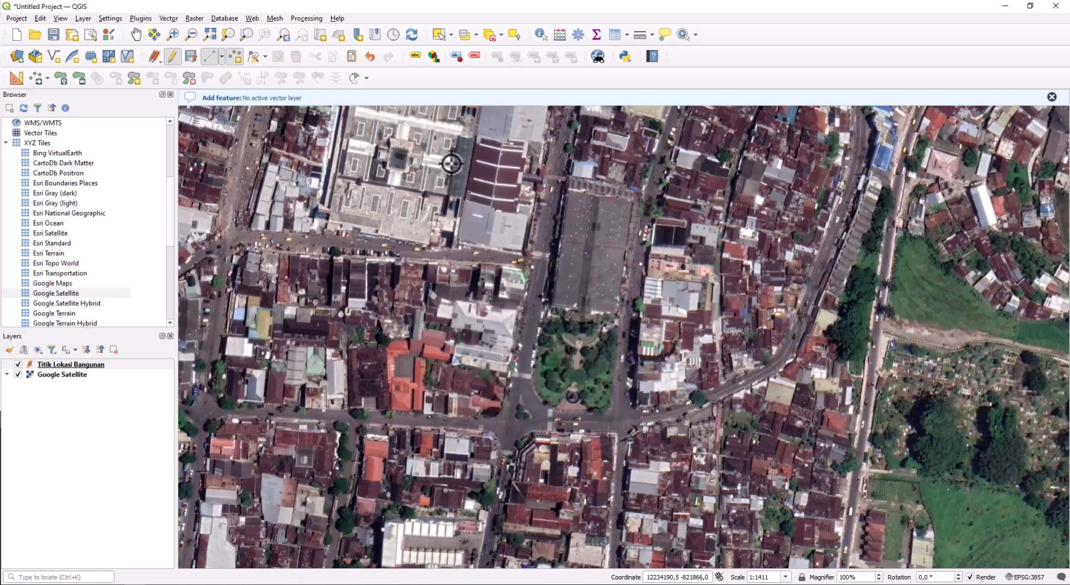
- Add a point with id 2 on the large light-roofed complex and one with id 3 near the green-domed building north of it
{"action": "left_click", "coordinate": [500, 198]}
{"action": "type", "text": "2"}
{"action": "left_click", "coordinate": [545, 423]}
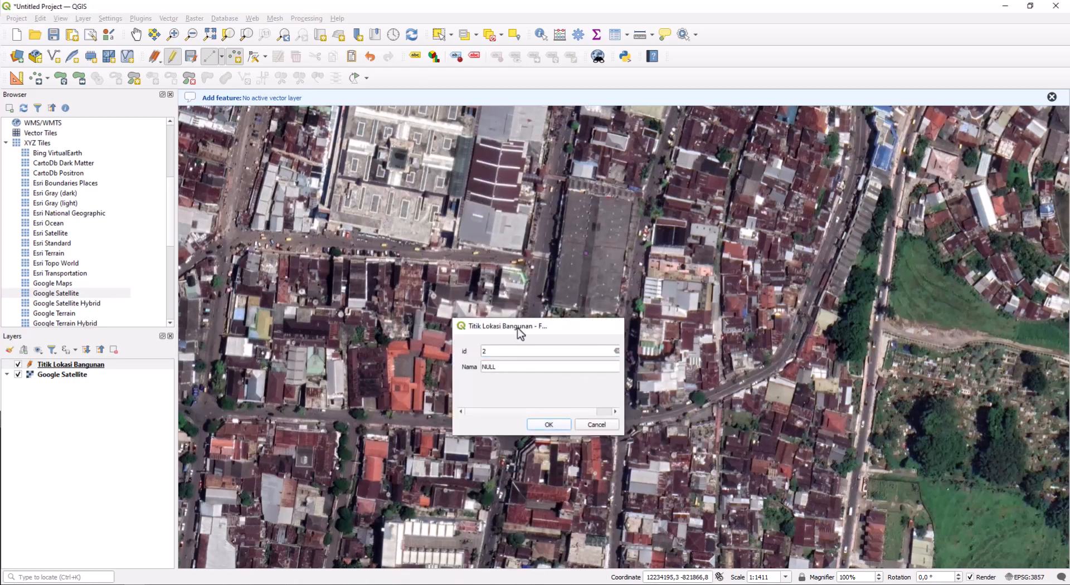
{"action": "left_click_drag", "start_coordinate": [532, 134], "coordinate": [445, 365]}
{"action": "left_click_drag", "start_coordinate": [461, 235], "coordinate": [439, 358]}
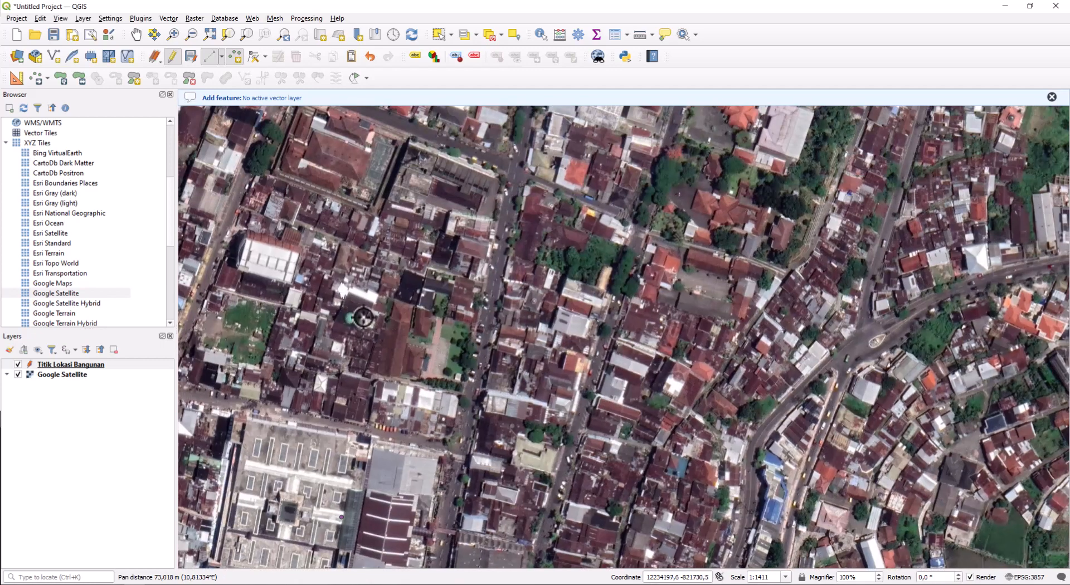
{"action": "left_click", "coordinate": [433, 347]}
{"action": "type", "text": "3"}
{"action": "left_click", "coordinate": [547, 441]}
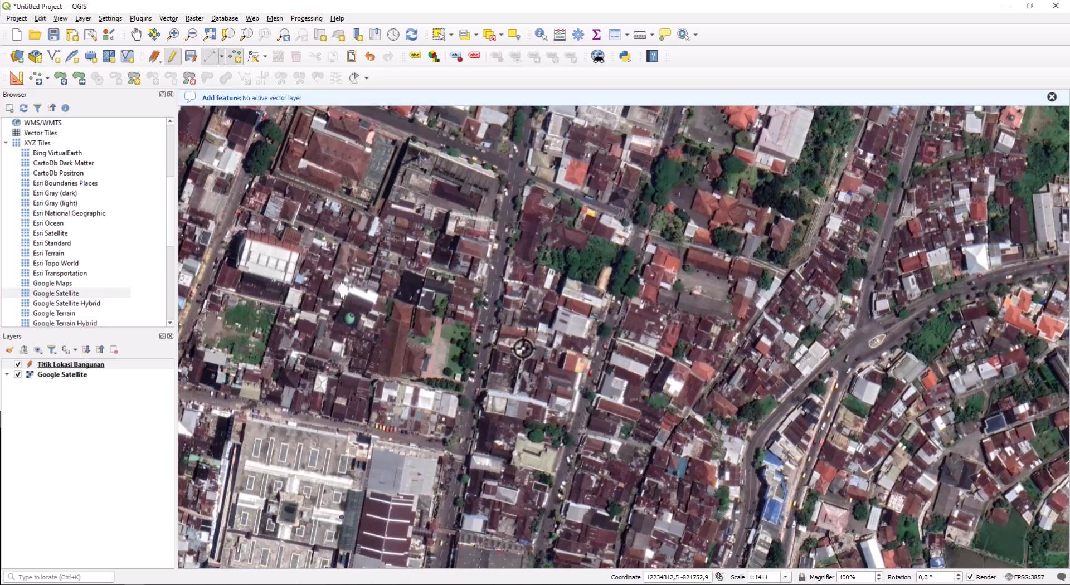
- Add two building points with ids 4 and 5 along the main street south of the football field
{"action": "left_click_drag", "start_coordinate": [522, 351], "coordinate": [450, 544]}
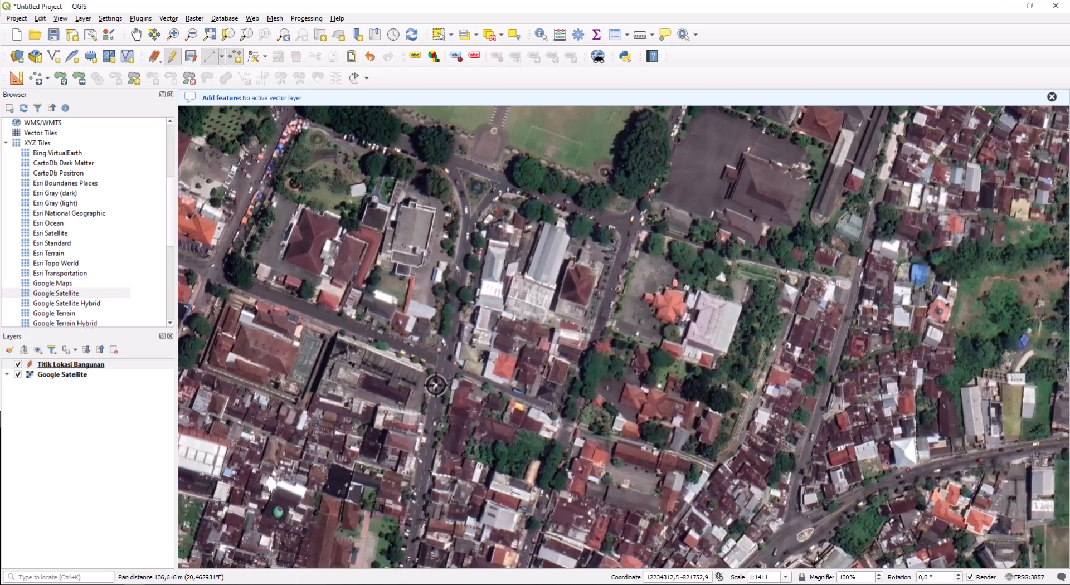
{"action": "left_click", "coordinate": [418, 249]}
{"action": "type", "text": "4"}
{"action": "left_click", "coordinate": [547, 460]}
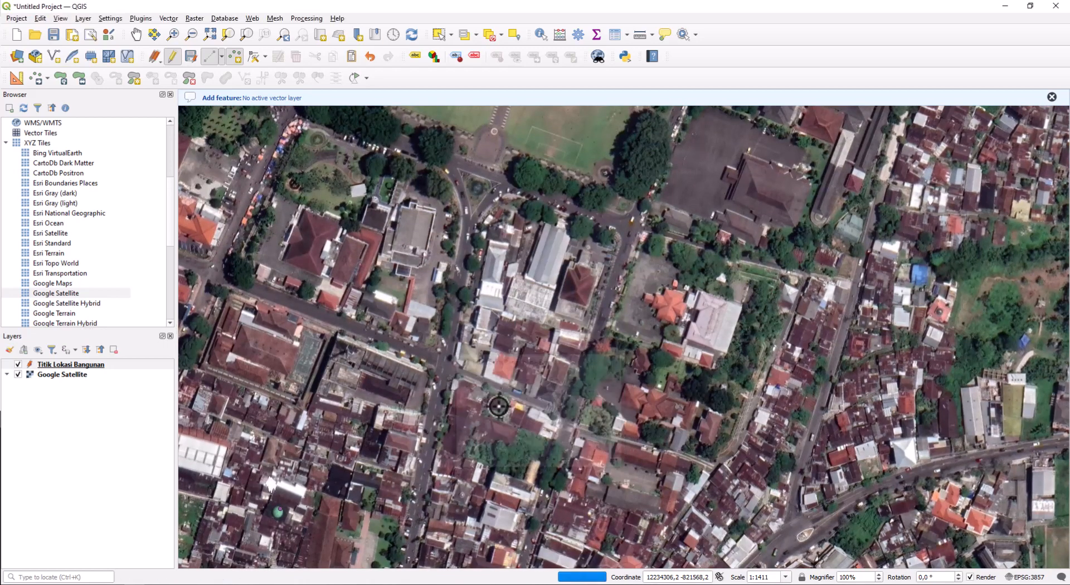
{"action": "left_click", "coordinate": [410, 312]}
{"action": "type", "text": "5"}
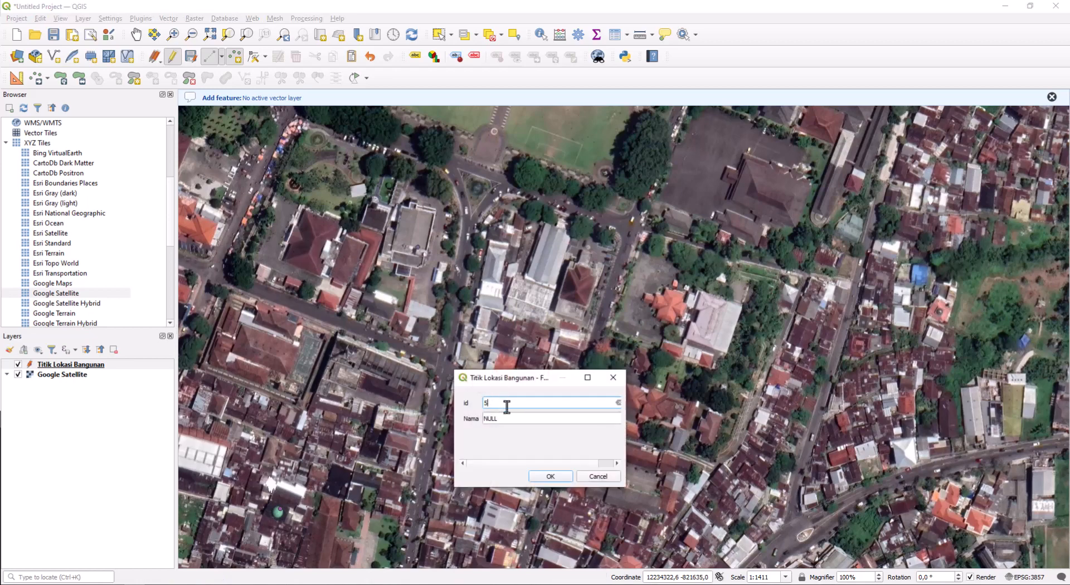
{"action": "left_click", "coordinate": [545, 475]}
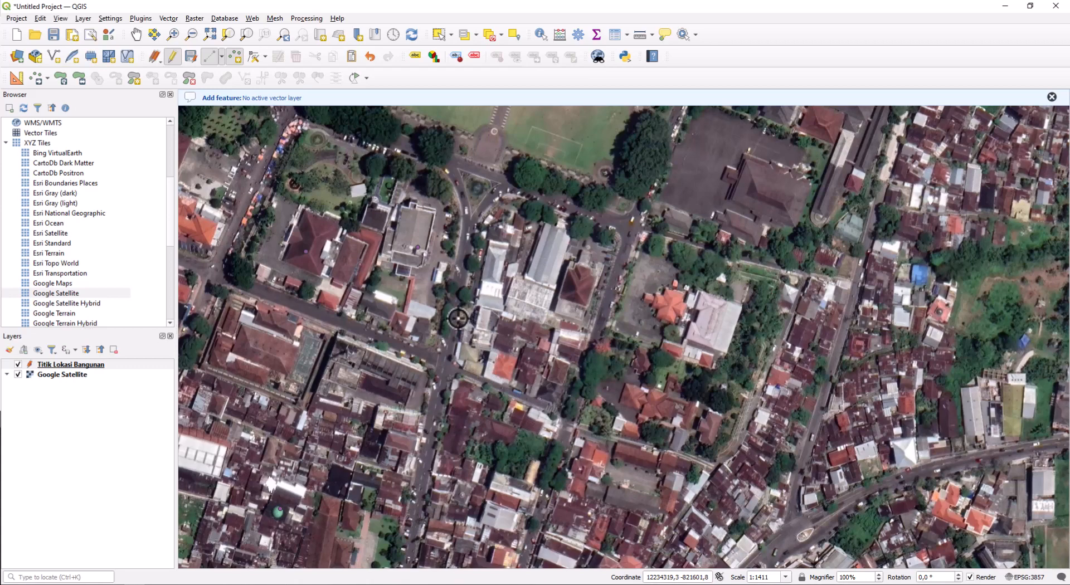
- Add a building point with id 7 near the street junction south of the football field
{"action": "left_click", "coordinate": [392, 395]}
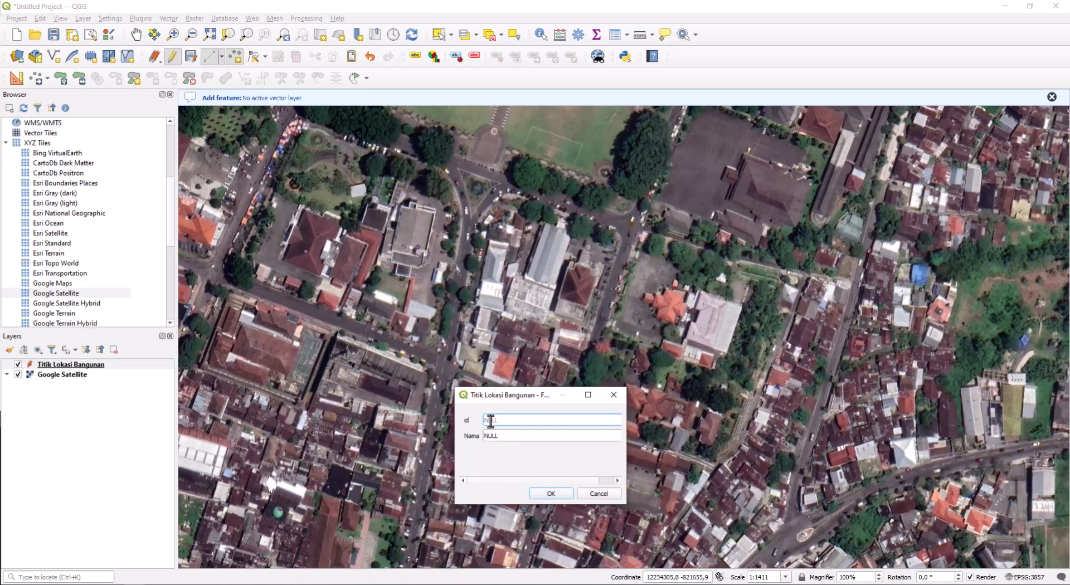
{"action": "type", "text": "7"}
{"action": "left_click", "coordinate": [551, 494]}
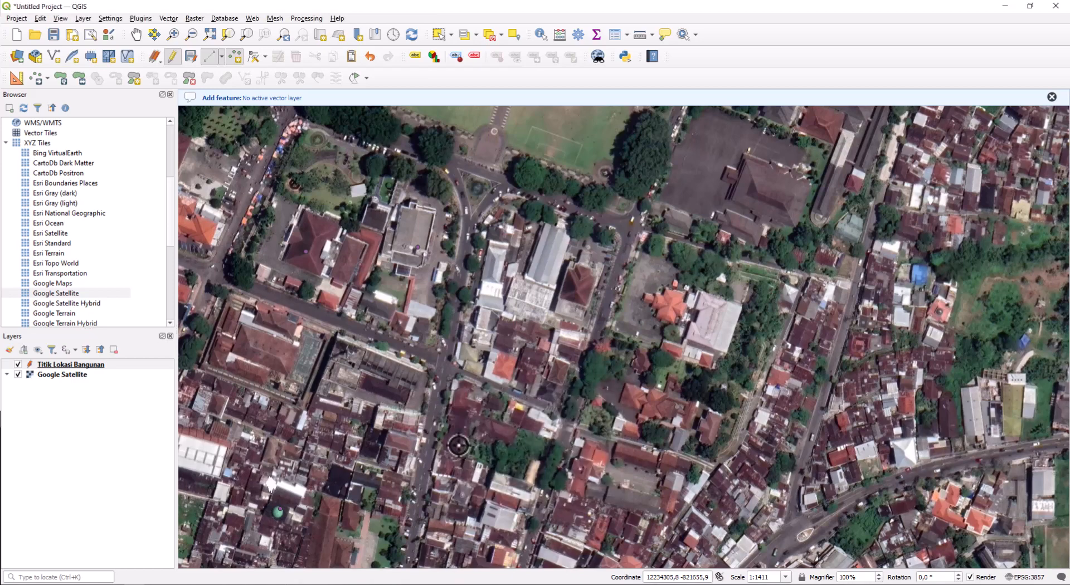
- Add a building point with id 8 on the dark-roofed block just southeast of the street junction south of the football field
{"action": "scroll", "coordinate": [457, 394], "scroll_direction": "up", "scroll_amount": 1}
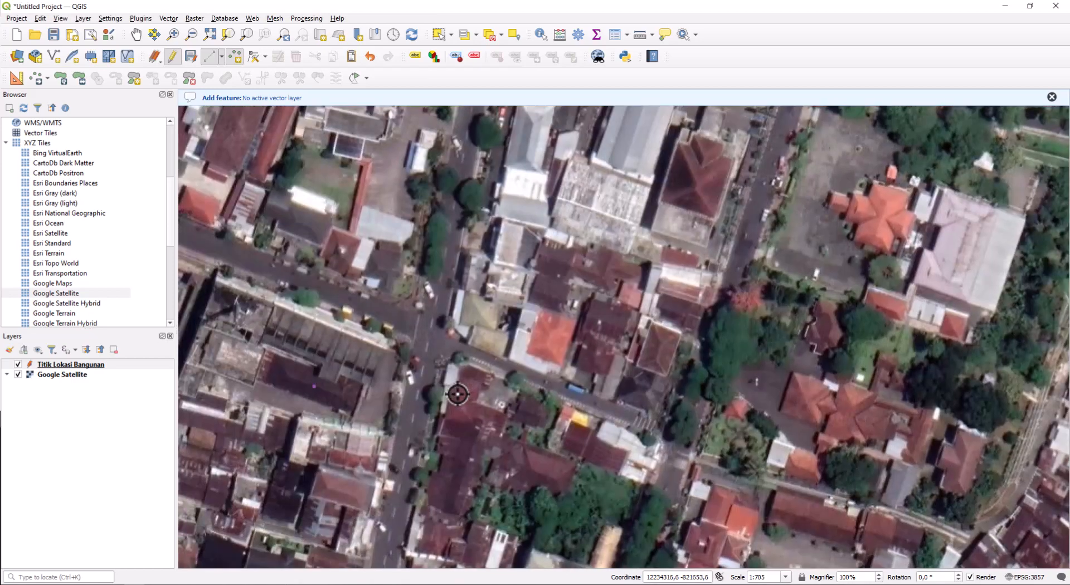
{"action": "left_click", "coordinate": [458, 394]}
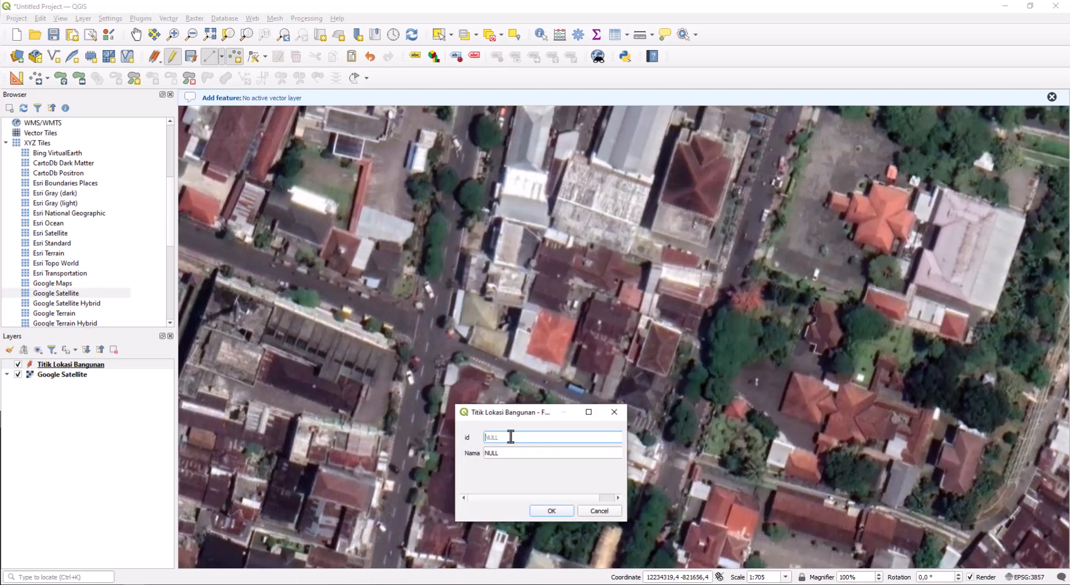
{"action": "type", "text": "8"}
{"action": "left_click", "coordinate": [549, 510]}
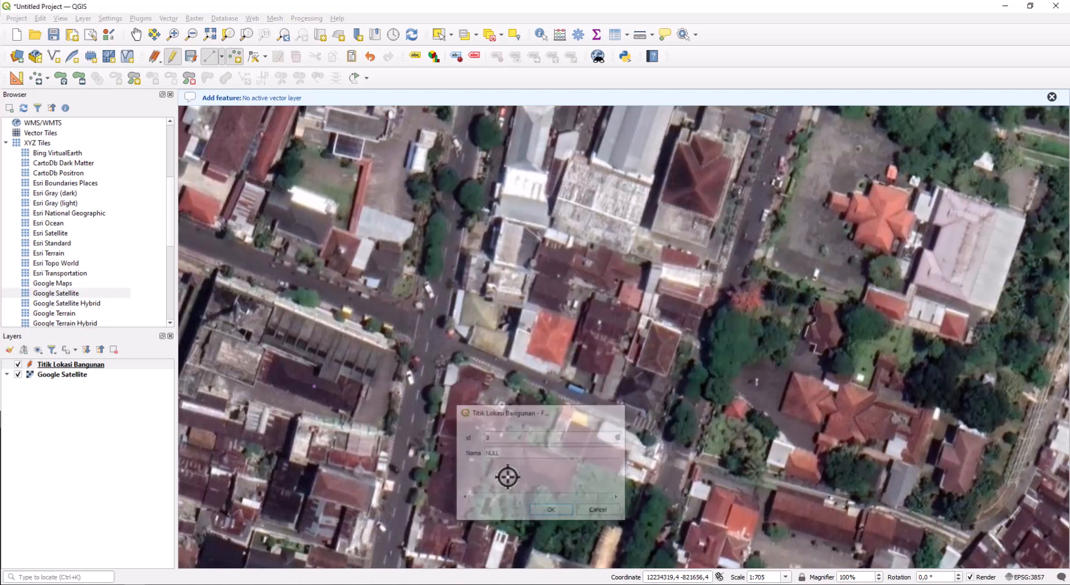
- Add a point with id 9 at the football field's central tree and one with id 10 on the paved yard north of it
{"action": "scroll", "coordinate": [490, 254], "scroll_direction": "down", "scroll_amount": 2}
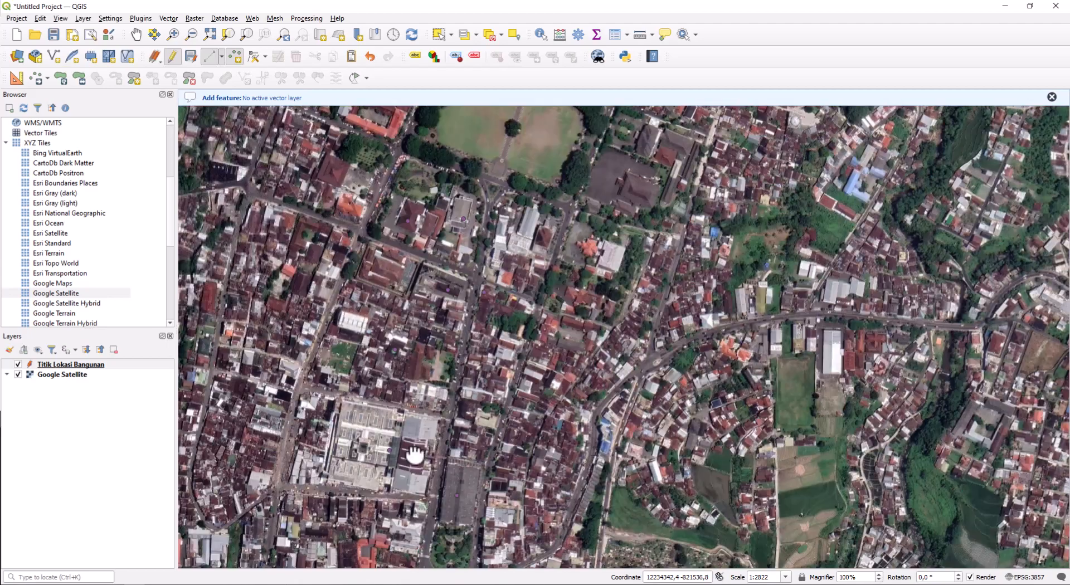
{"action": "left_click_drag", "start_coordinate": [504, 196], "coordinate": [405, 479]}
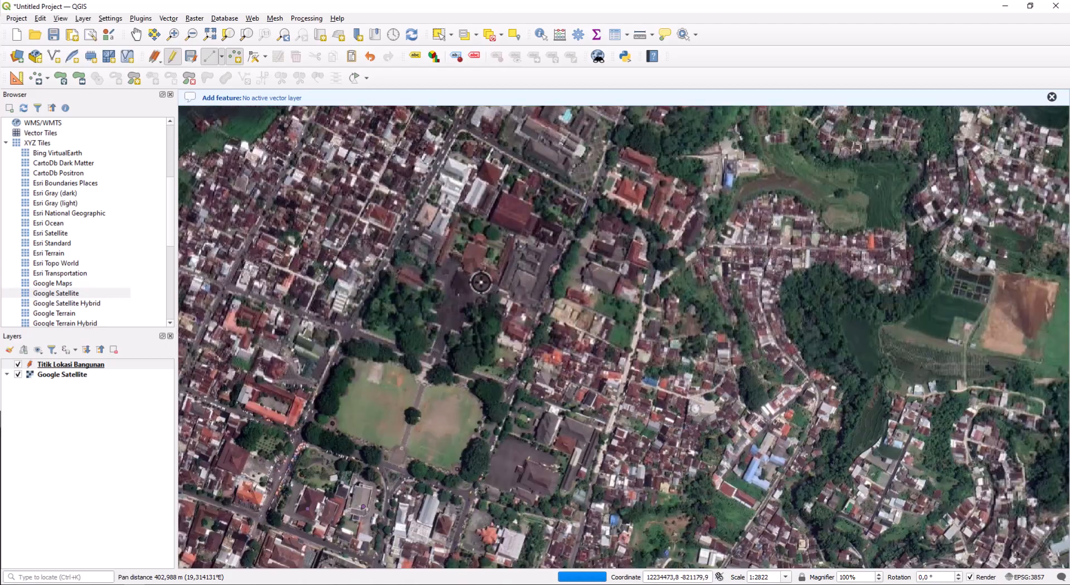
{"action": "left_click_drag", "start_coordinate": [480, 283], "coordinate": [401, 449]}
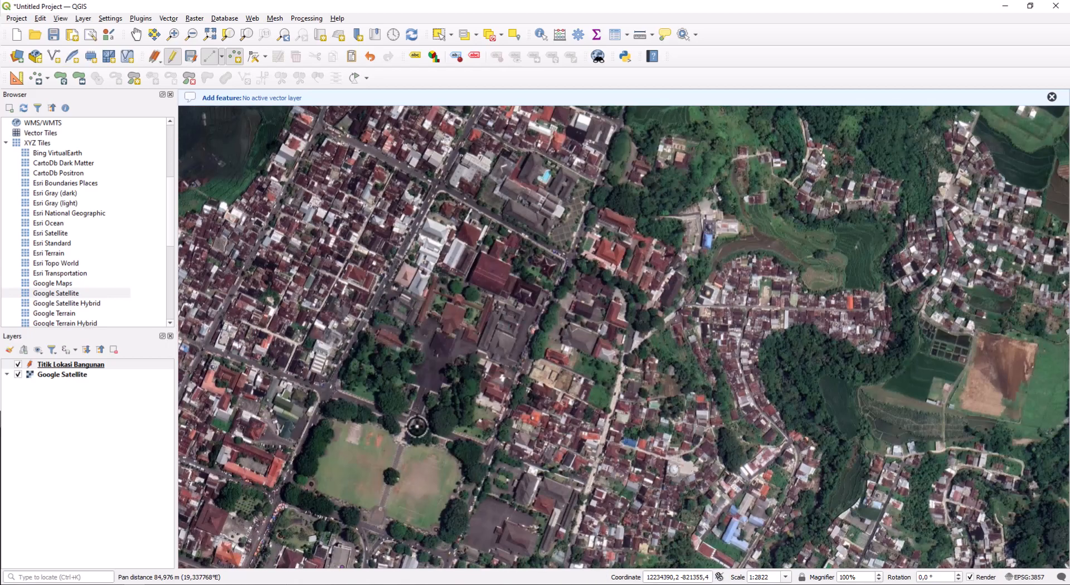
{"action": "left_click", "coordinate": [416, 426]}
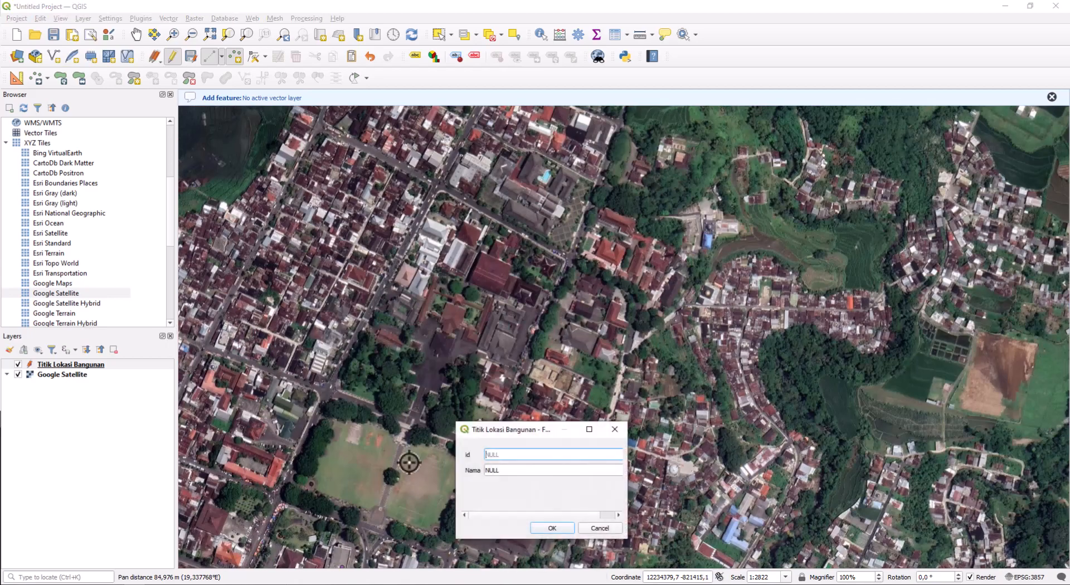
{"action": "key", "text": "Escape"}
{"action": "left_click", "coordinate": [393, 475]}
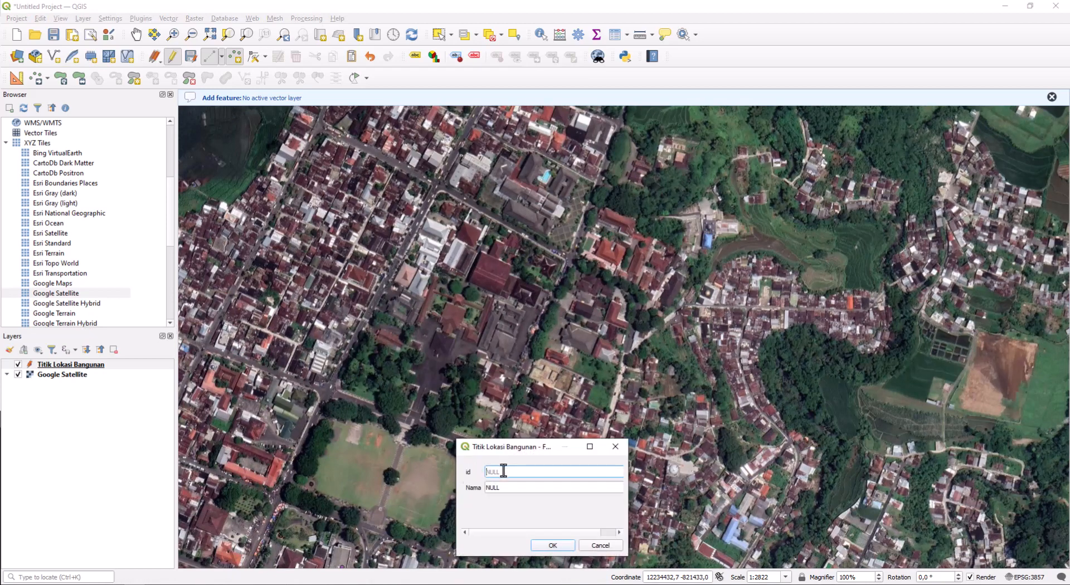
{"action": "left_click", "coordinate": [544, 545]}
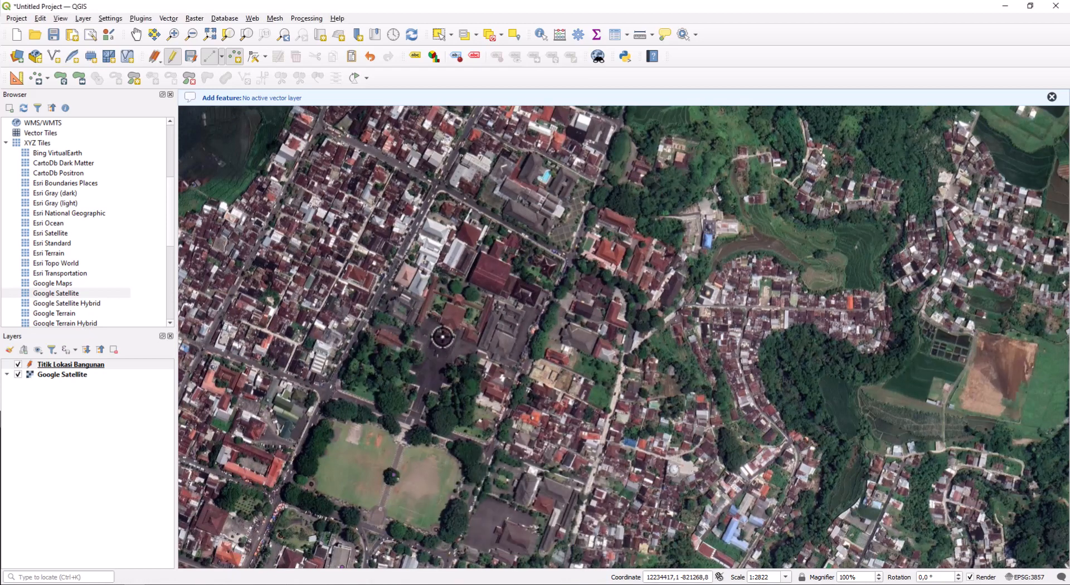
{"action": "left_click", "coordinate": [442, 337]}
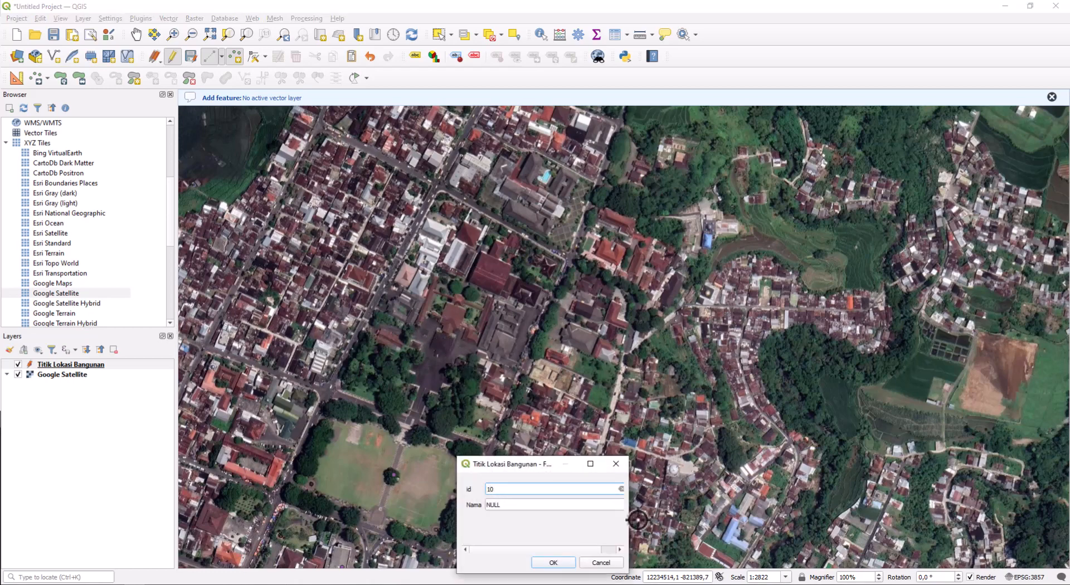
{"action": "left_click", "coordinate": [554, 562]}
- Open the attribute table of Titik Lokasi Bangunan, review its records and select the one with id 1
{"action": "left_click", "coordinate": [103, 367]}
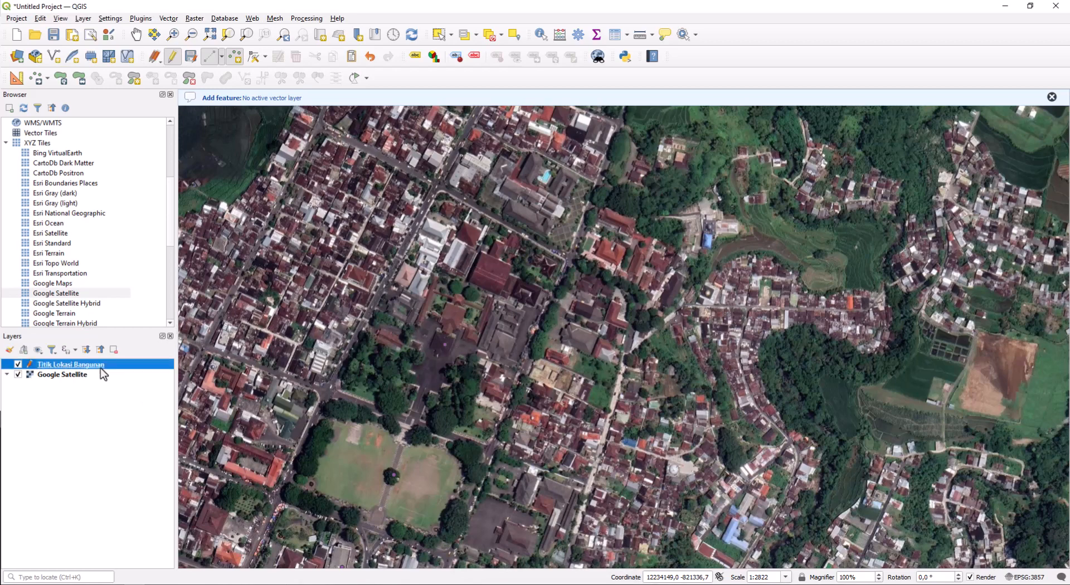
{"action": "right_click", "coordinate": [102, 367]}
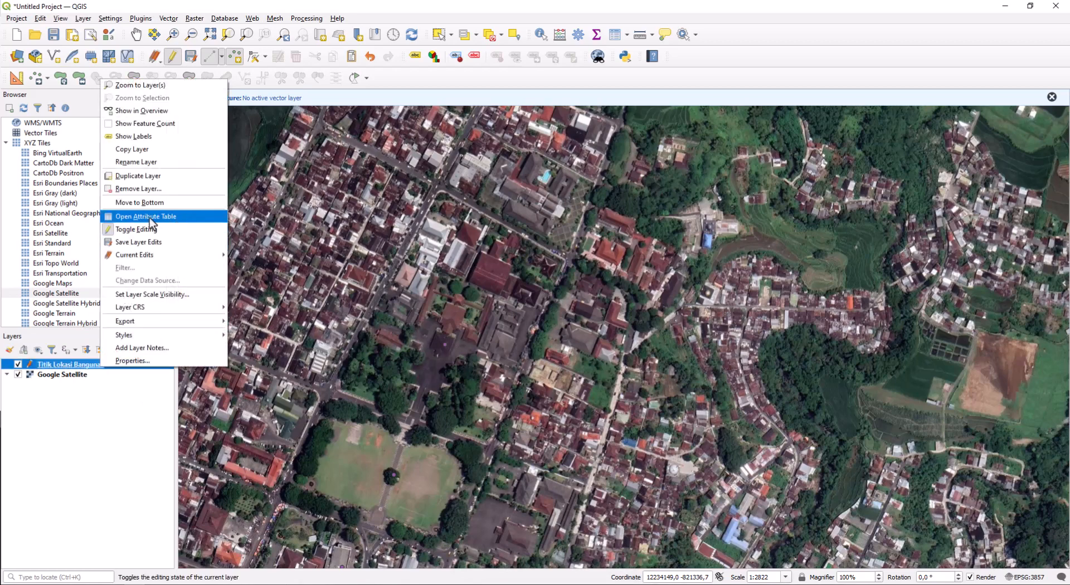
{"action": "left_click", "coordinate": [166, 218]}
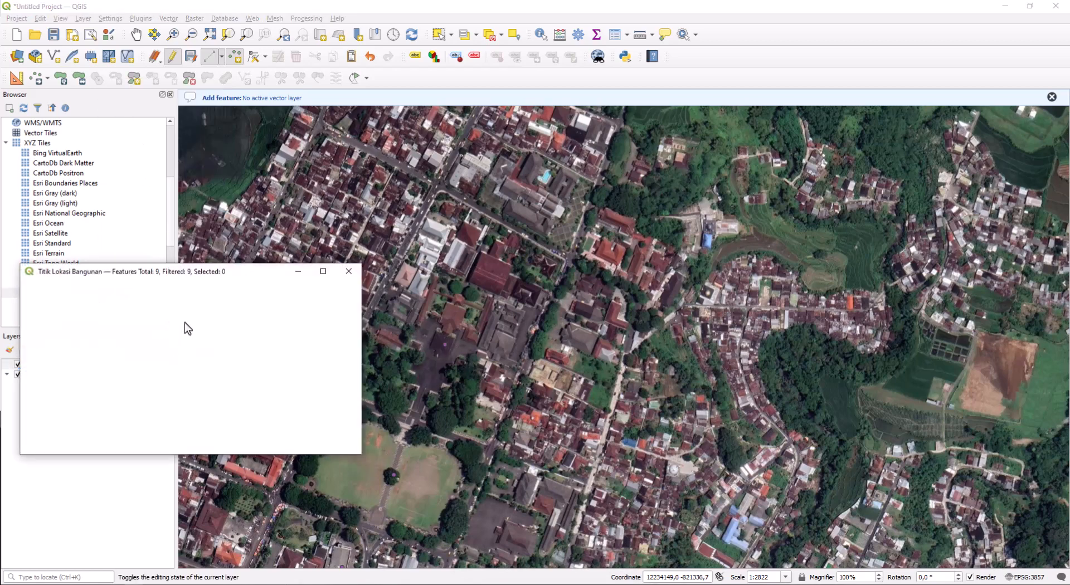
{"action": "left_click_drag", "start_coordinate": [227, 275], "coordinate": [617, 221]}
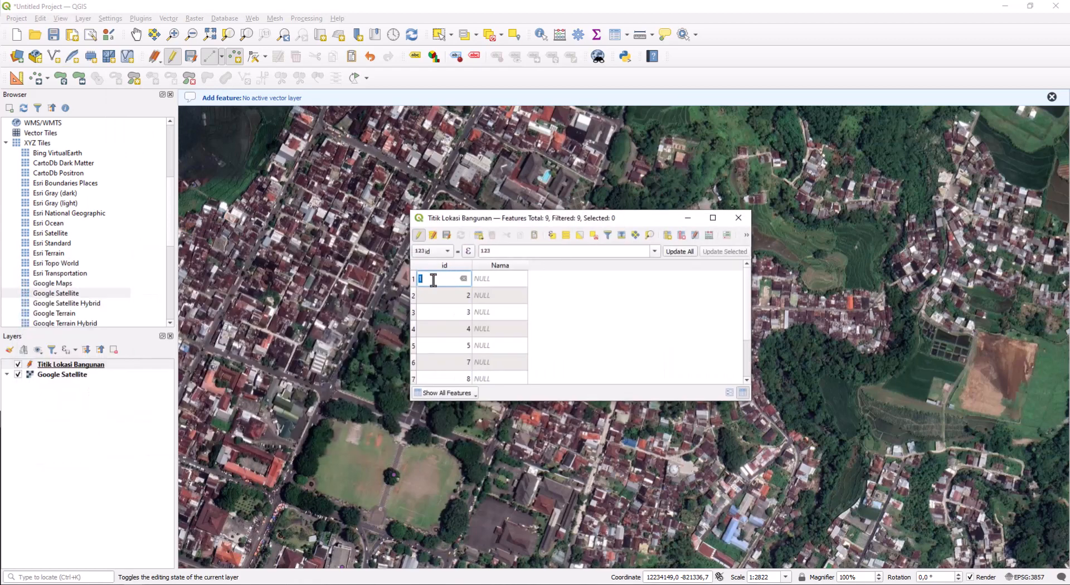
{"action": "scroll", "coordinate": [443, 307], "scroll_direction": "down", "scroll_amount": 1}
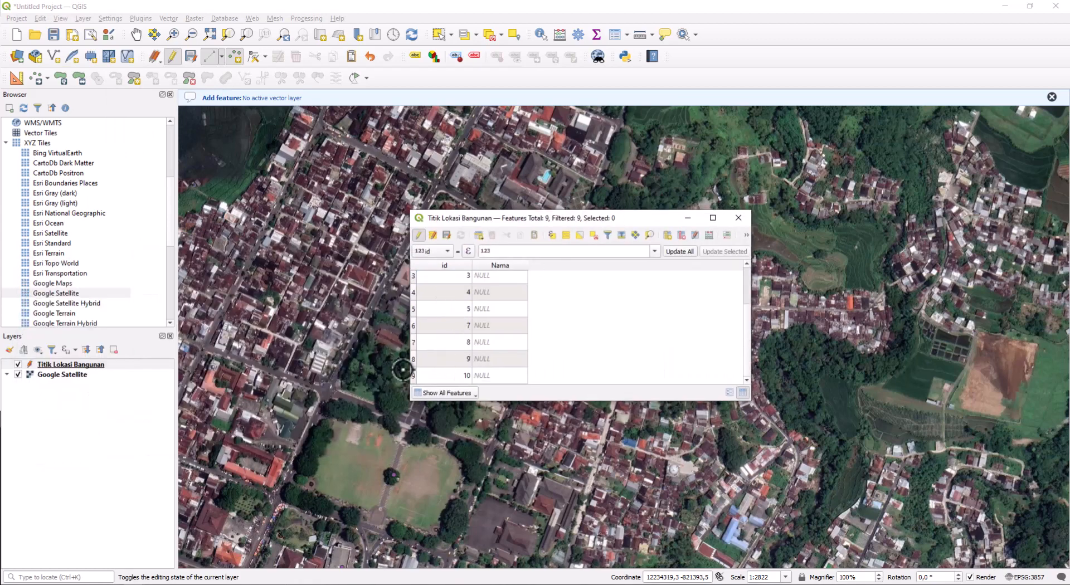
{"action": "scroll", "coordinate": [416, 285], "scroll_direction": "up", "scroll_amount": 1}
{"action": "left_click", "coordinate": [414, 280]}
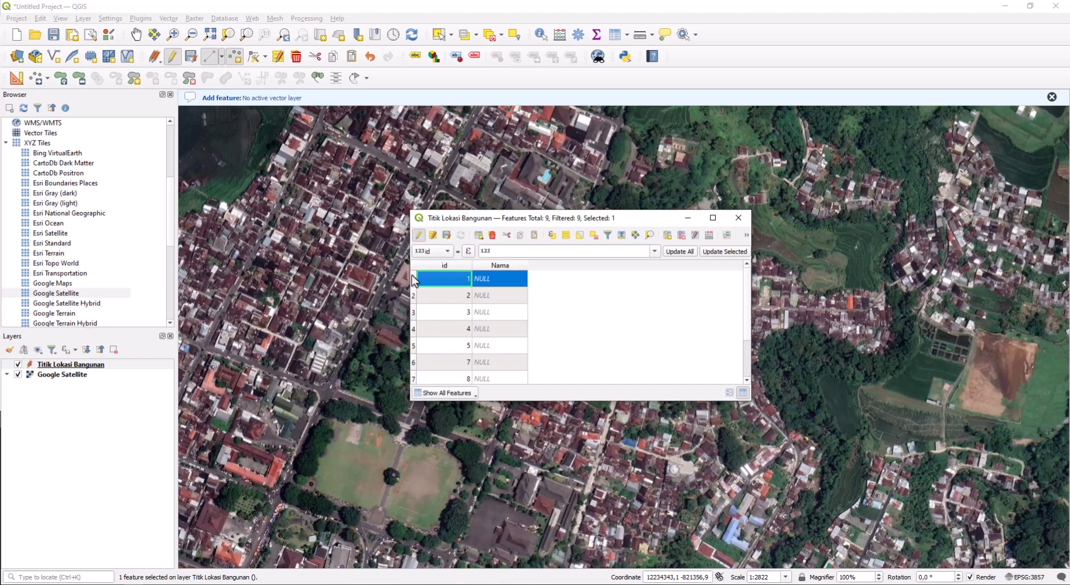
- Find the selected point on the map, then bring the attribute table back and dock it in the main window
{"action": "left_click_drag", "start_coordinate": [339, 461], "coordinate": [381, 98]}
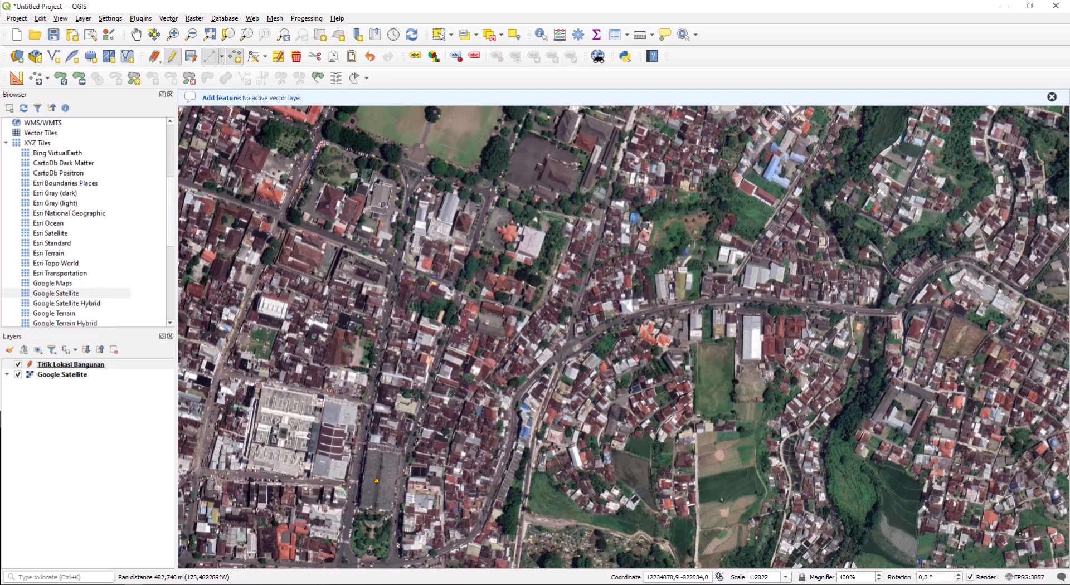
{"action": "mouse_move", "coordinate": [148, 573]}
{"action": "left_click", "coordinate": [170, 553]}
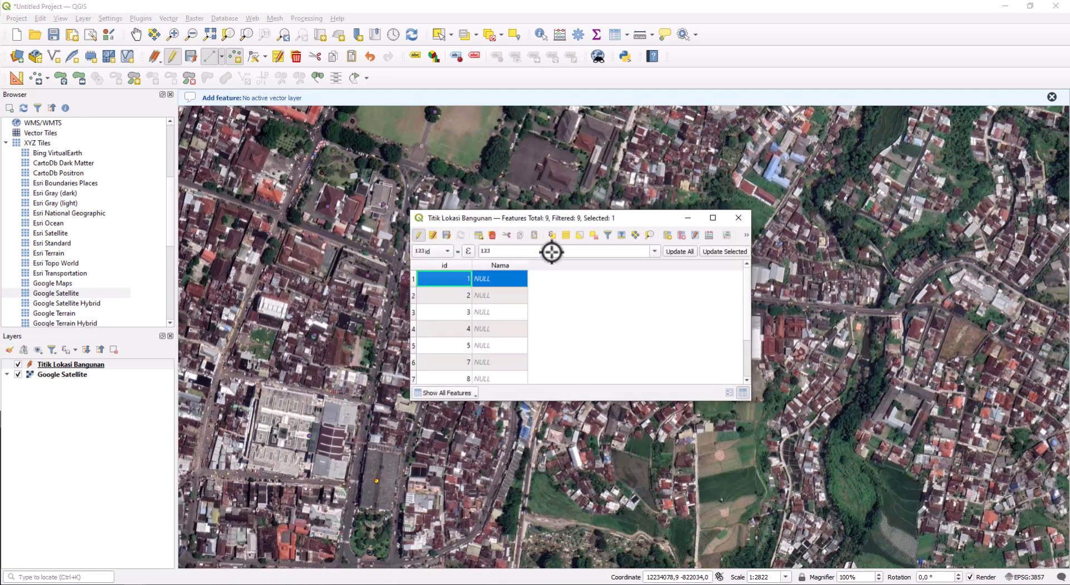
{"action": "left_click", "coordinate": [713, 217]}
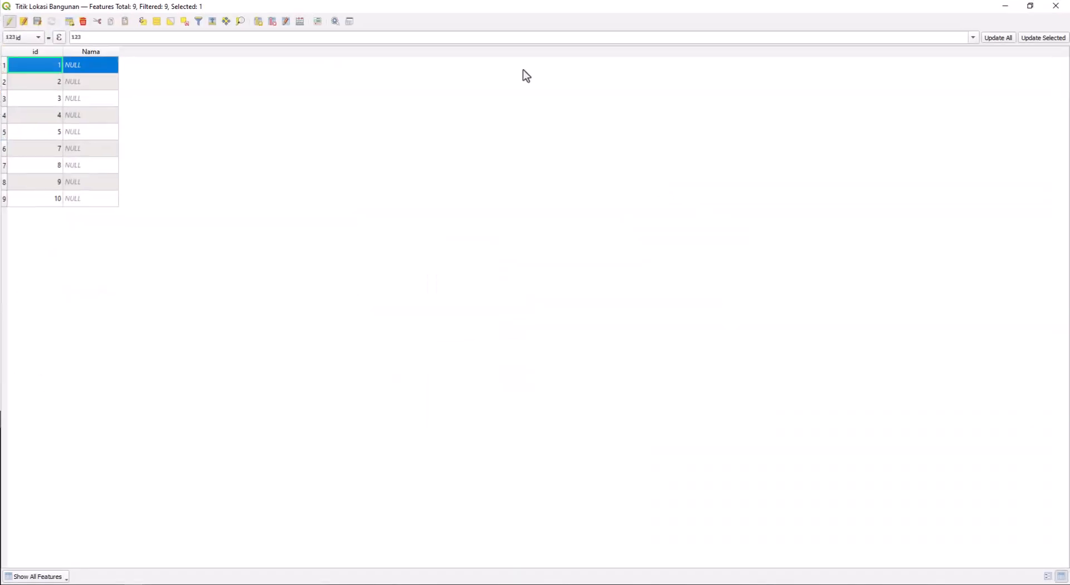
{"action": "left_click", "coordinate": [350, 22]}
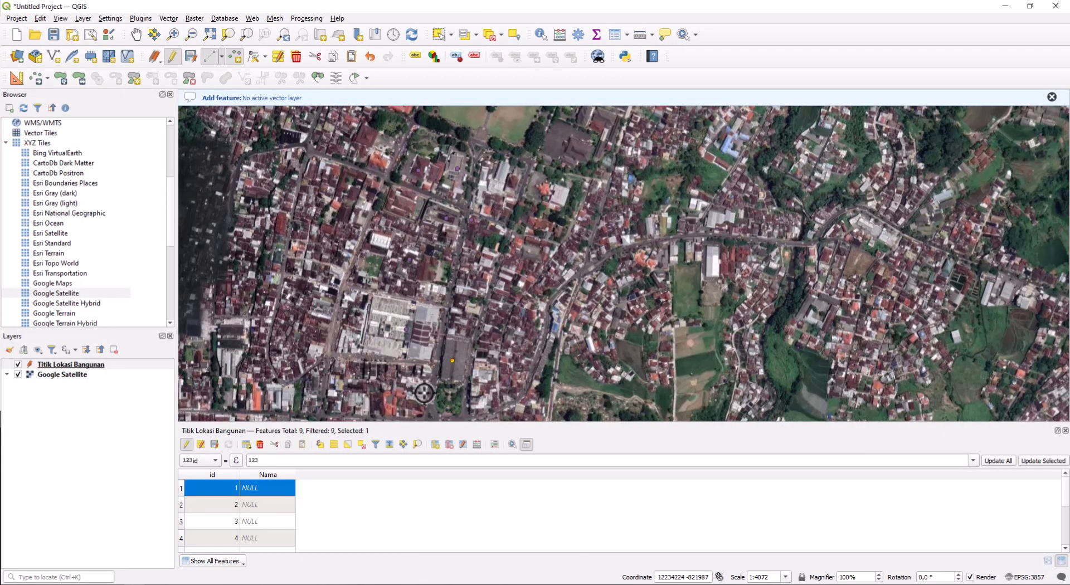
- Check the points with ids 1 and 2 on the imagery and set the Nama of both to Pasar
{"action": "scroll", "coordinate": [468, 375], "scroll_direction": "up", "scroll_amount": 1}
{"action": "scroll", "coordinate": [425, 382], "scroll_direction": "up", "scroll_amount": 1}
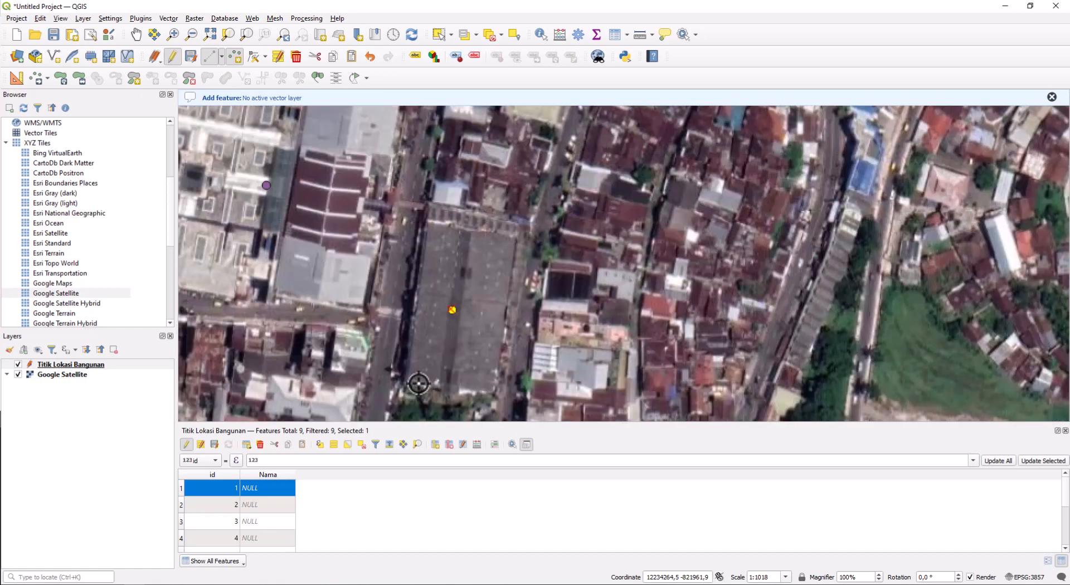
{"action": "double_click", "coordinate": [254, 488]}
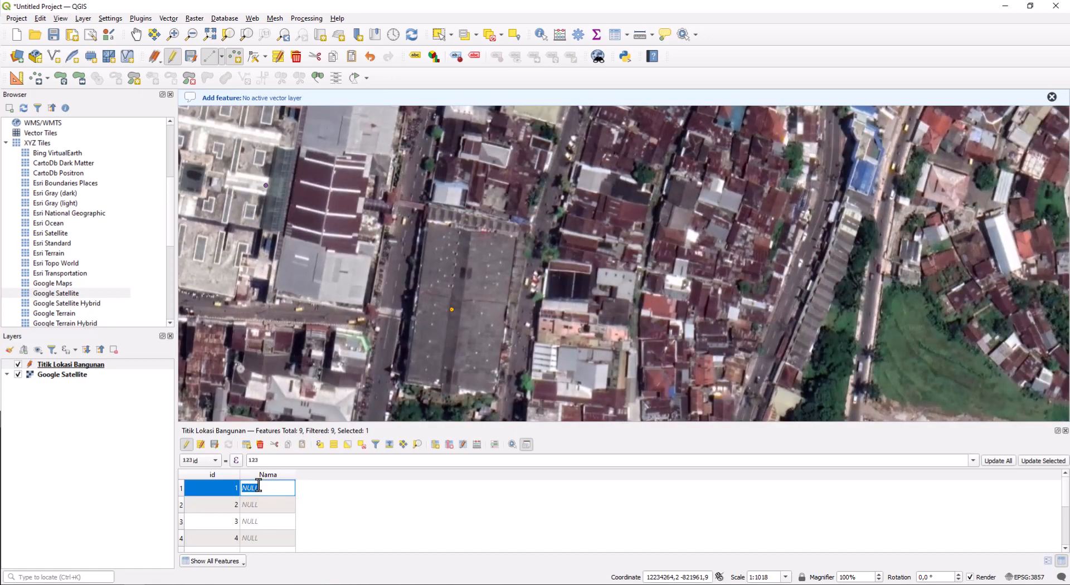
{"action": "type", "text": "Pasar"}
{"action": "left_click", "coordinate": [182, 505]}
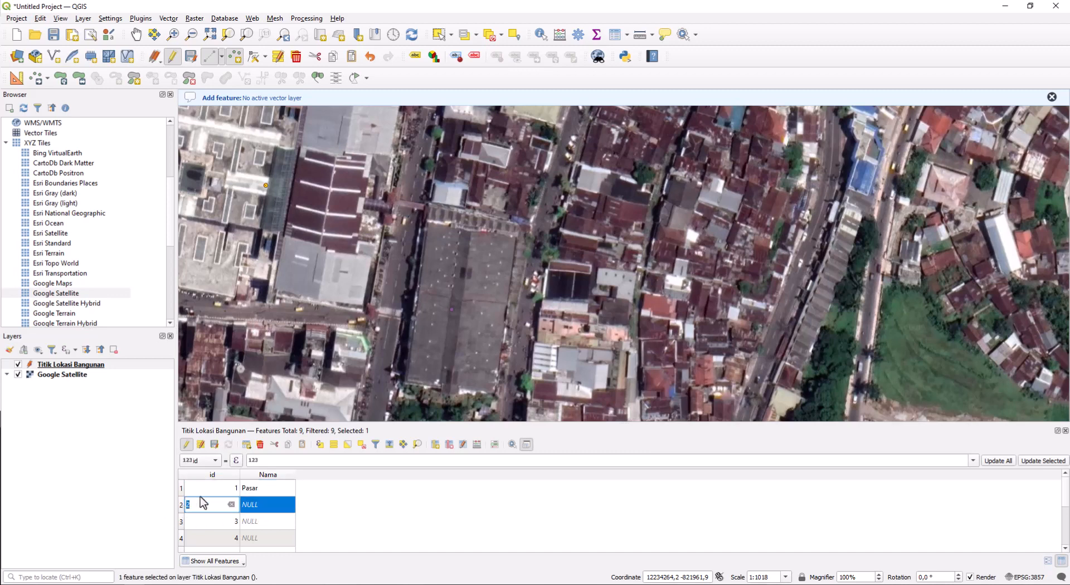
{"action": "double_click", "coordinate": [253, 505]}
{"action": "type", "text": "Pasar"}
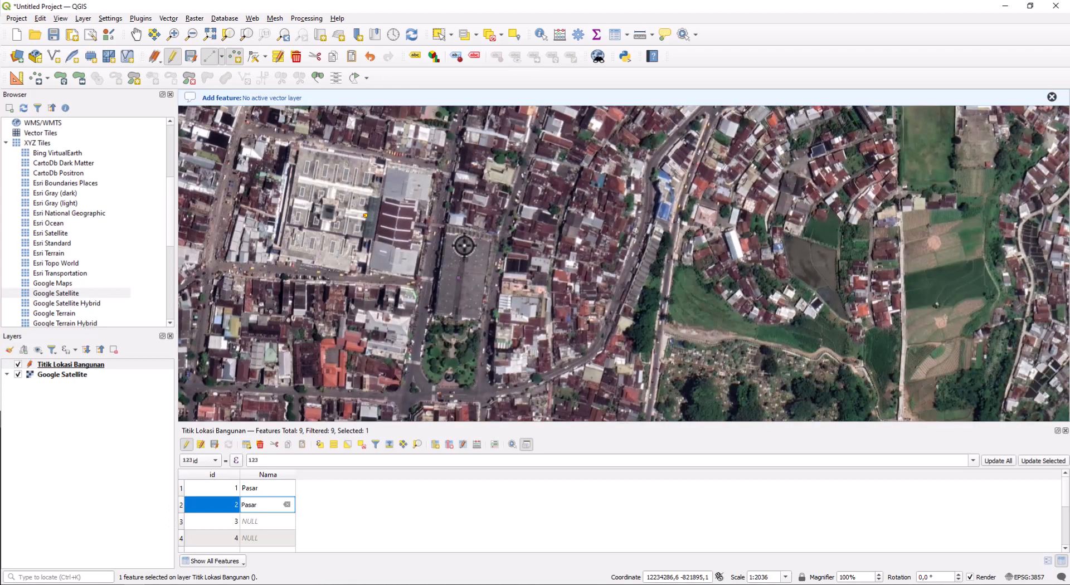
- Locate the point with id 3 on the map and set its Nama to Masjid
{"action": "scroll", "coordinate": [464, 257], "scroll_direction": "down", "scroll_amount": 1}
{"action": "left_click_drag", "start_coordinate": [440, 258], "coordinate": [432, 423]}
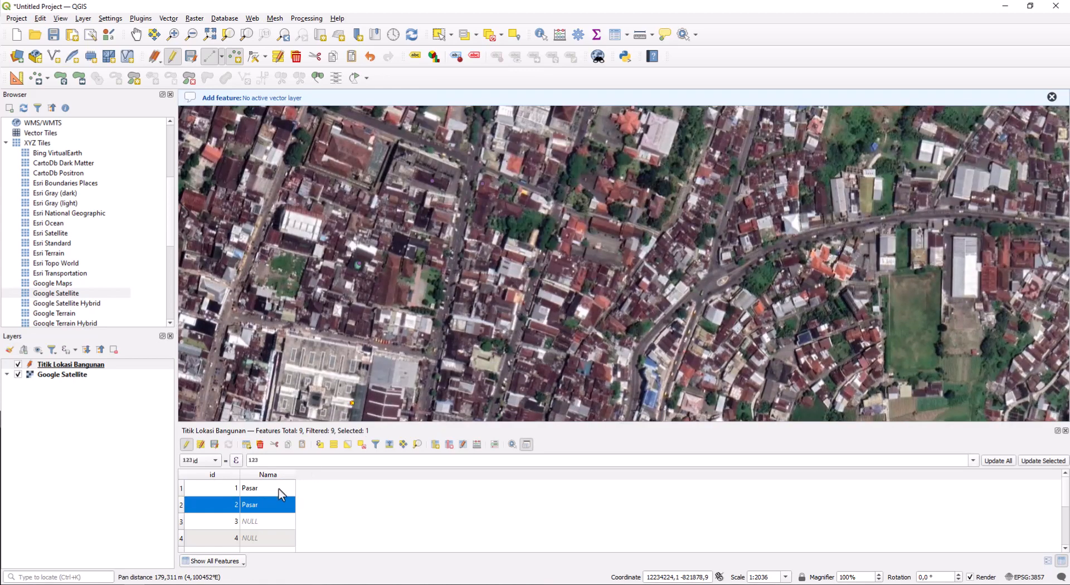
{"action": "left_click", "coordinate": [181, 522]}
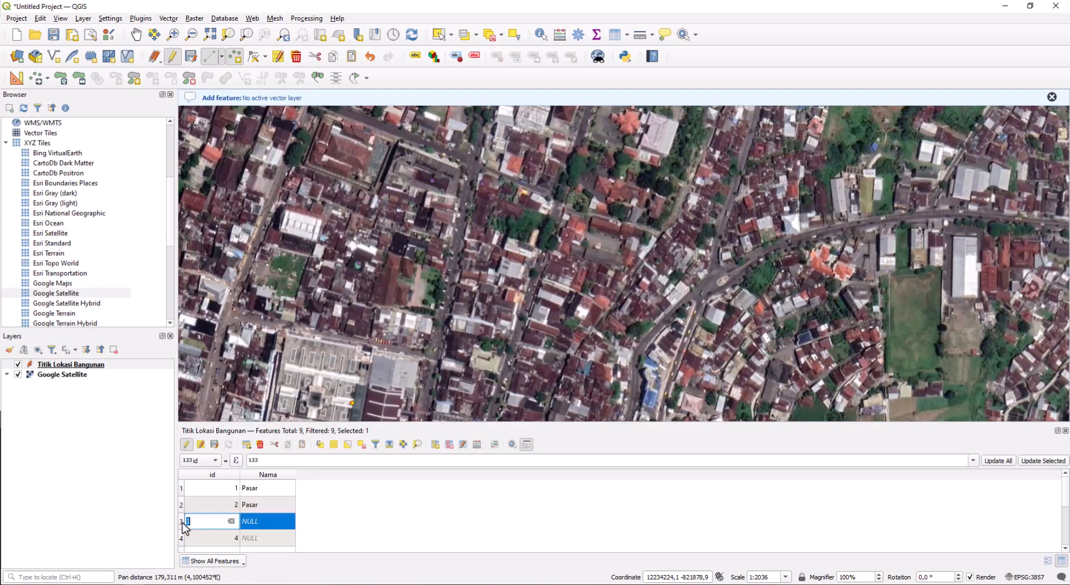
{"action": "left_click", "coordinate": [260, 523]}
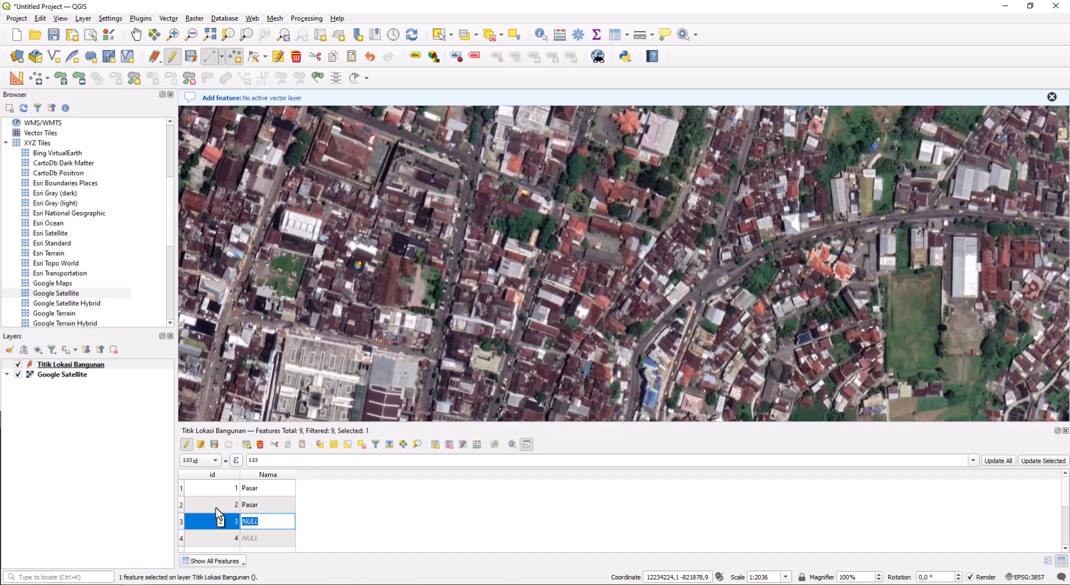
{"action": "type", "text": "Masjid"}
{"action": "key", "text": "Return"}
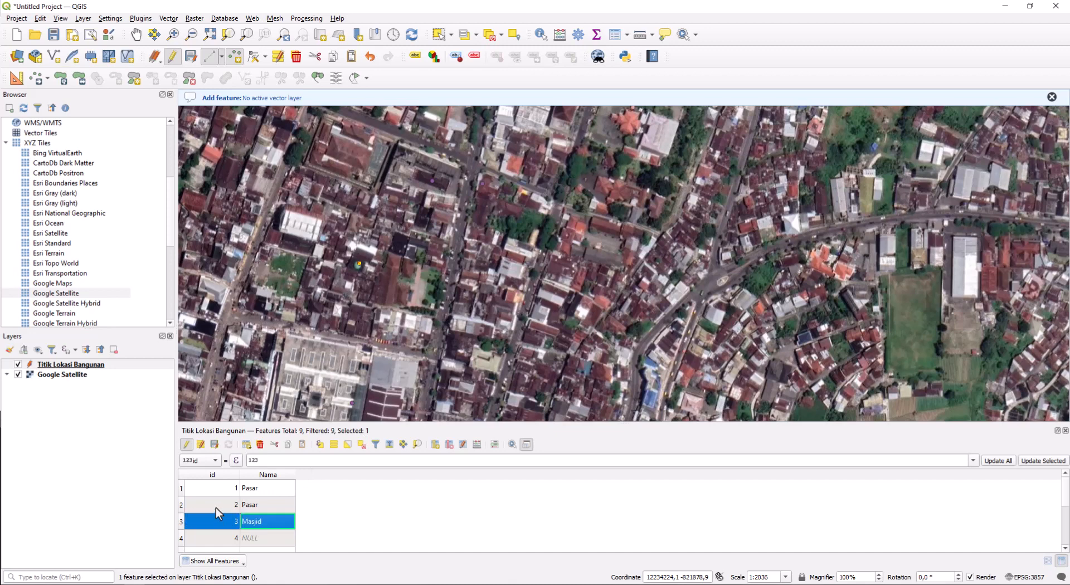
- Select the record with id 4 and set its Nama to Bank
{"action": "left_click", "coordinate": [180, 538]}
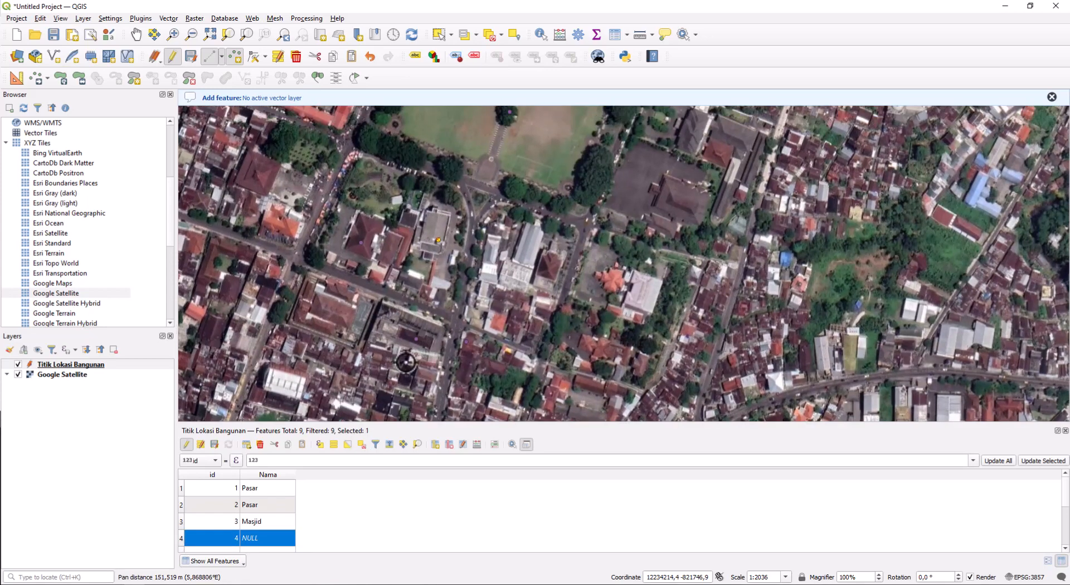
{"action": "double_click", "coordinate": [267, 538]}
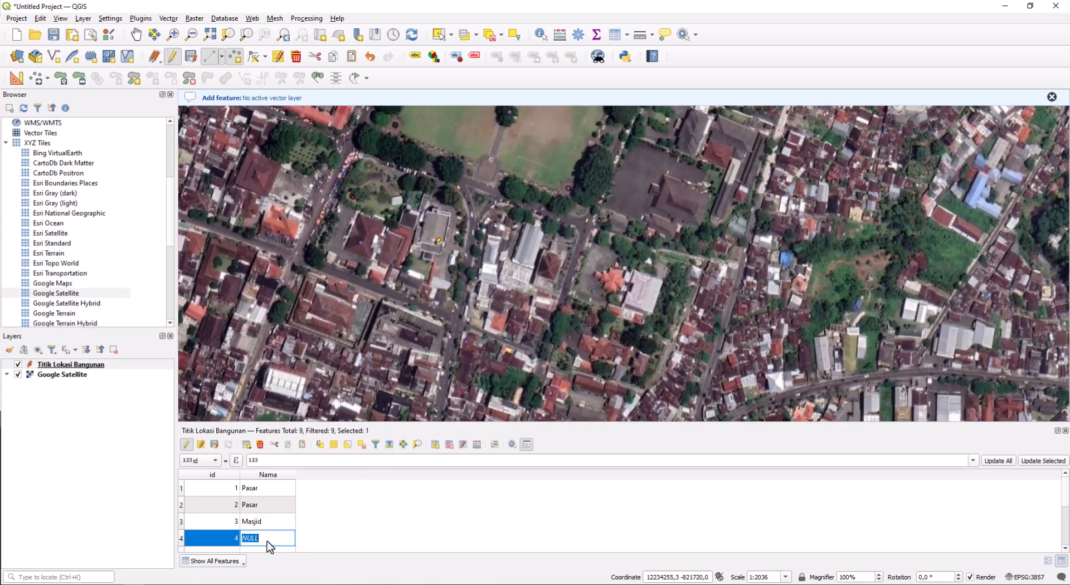
{"action": "type", "text": "Bank"}
{"action": "key", "text": "Return"}
- Set the Nama of the record with id 5 to Kantor and of the one with id 7 to Hotel
{"action": "scroll", "coordinate": [275, 540], "scroll_direction": "down", "scroll_amount": 1}
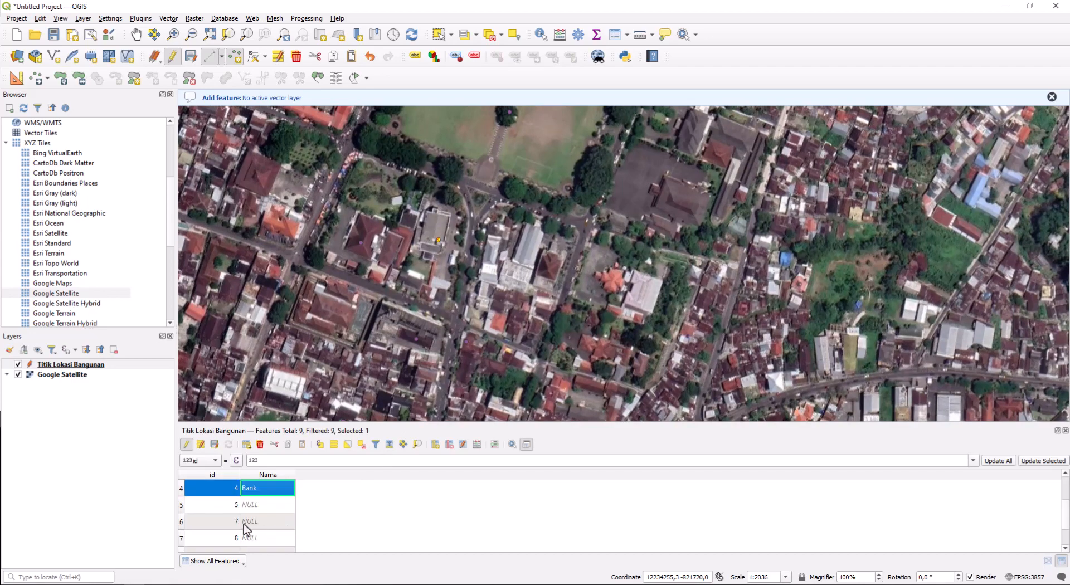
{"action": "left_click", "coordinate": [184, 505]}
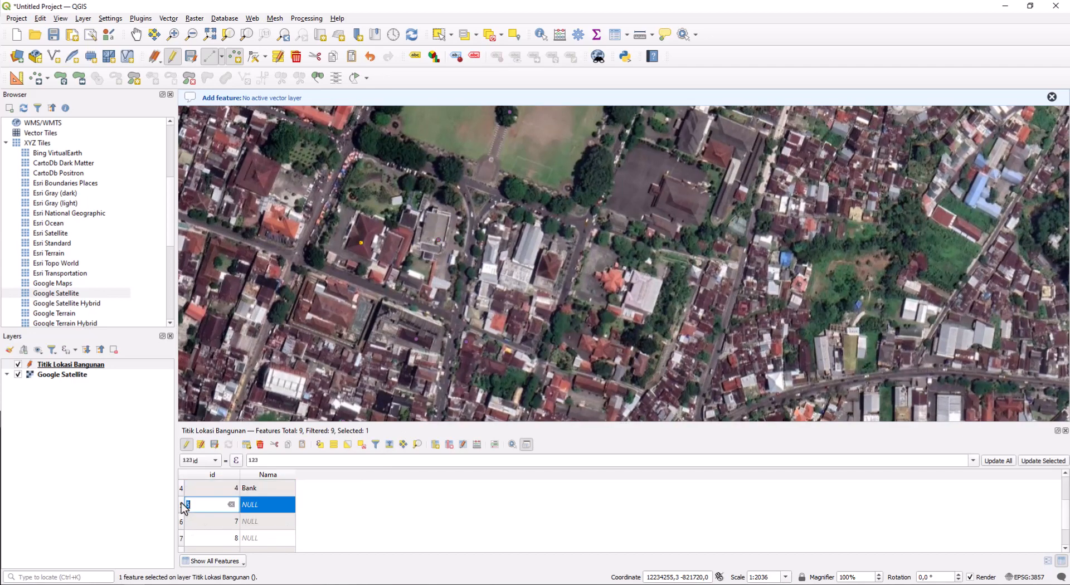
{"action": "left_click", "coordinate": [248, 504]}
{"action": "type", "text": "Kantor"}
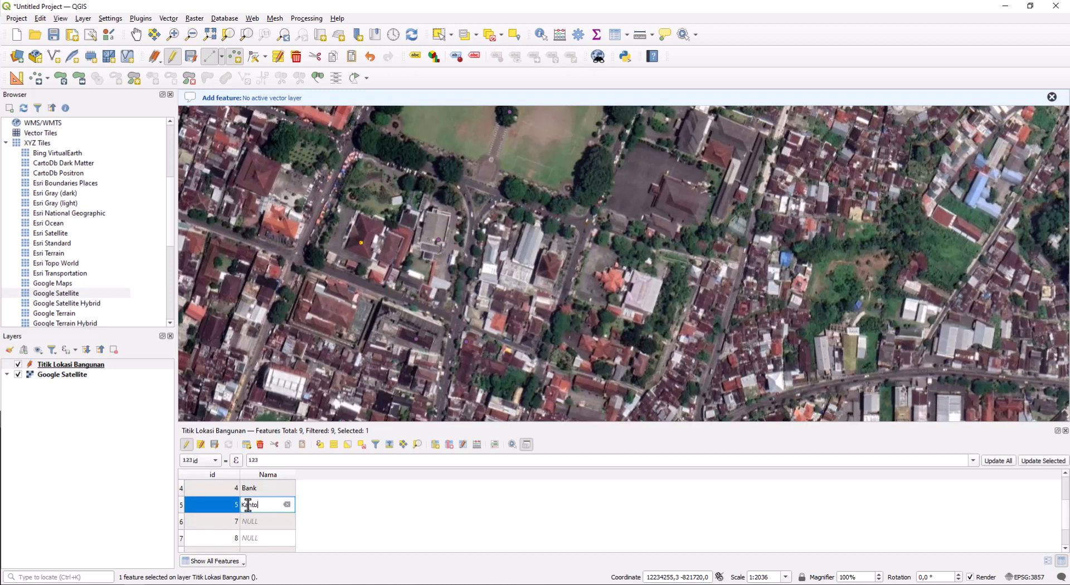
{"action": "left_click", "coordinate": [179, 522]}
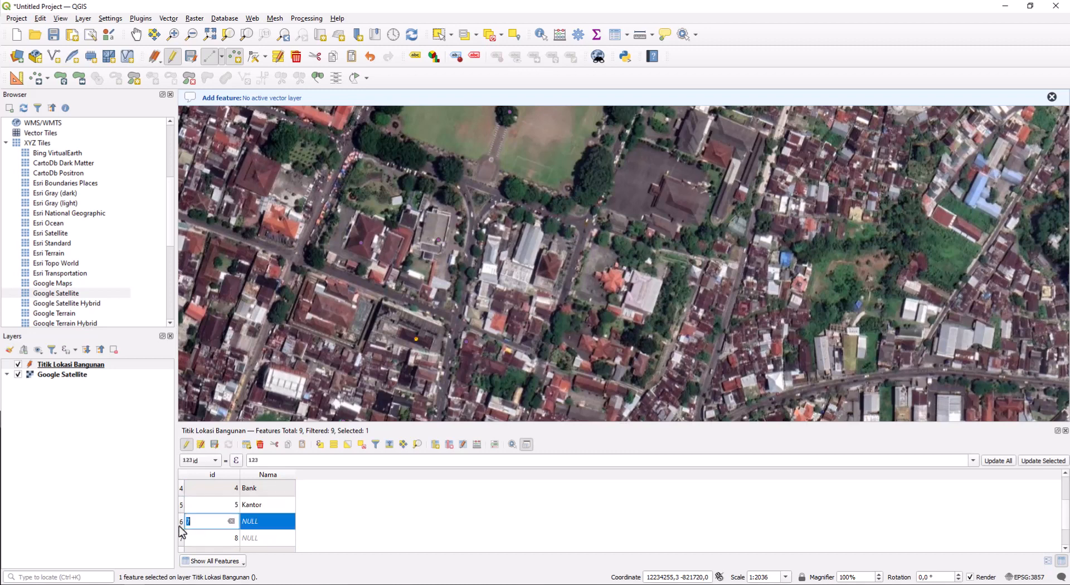
{"action": "left_click", "coordinate": [266, 521]}
{"action": "type", "text": "Hotel"}
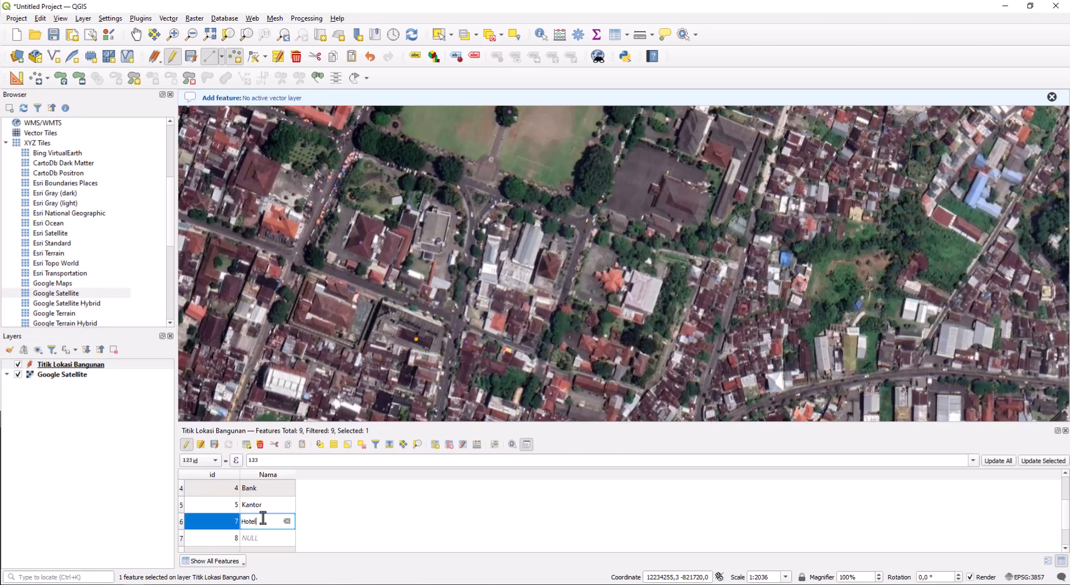
- Select the record with id 8 and set its Nama to Toko
{"action": "key", "text": "Return"}
{"action": "scroll", "coordinate": [239, 521], "scroll_direction": "down", "scroll_amount": 1}
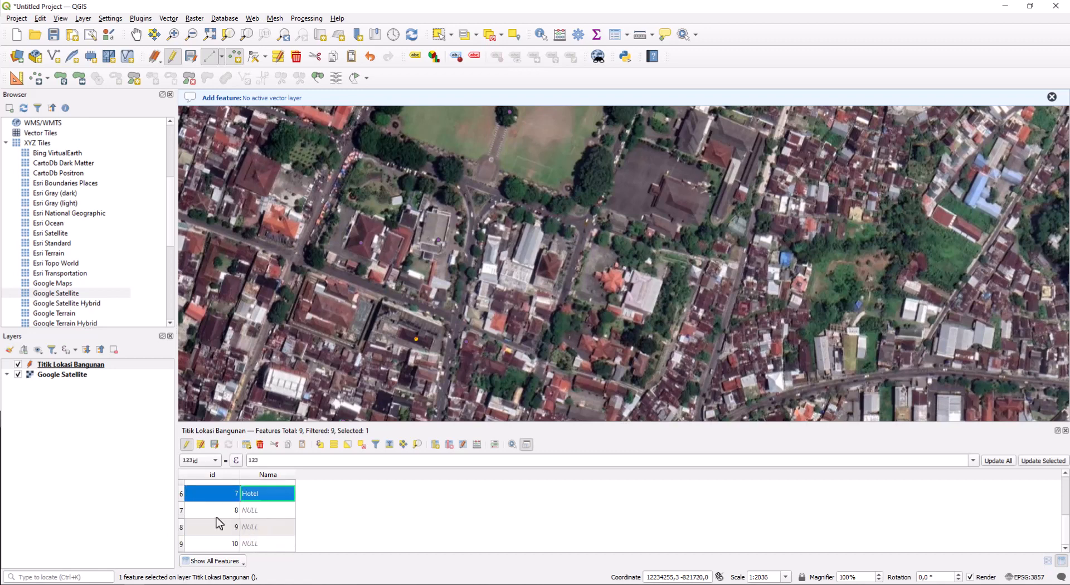
{"action": "left_click", "coordinate": [184, 512]}
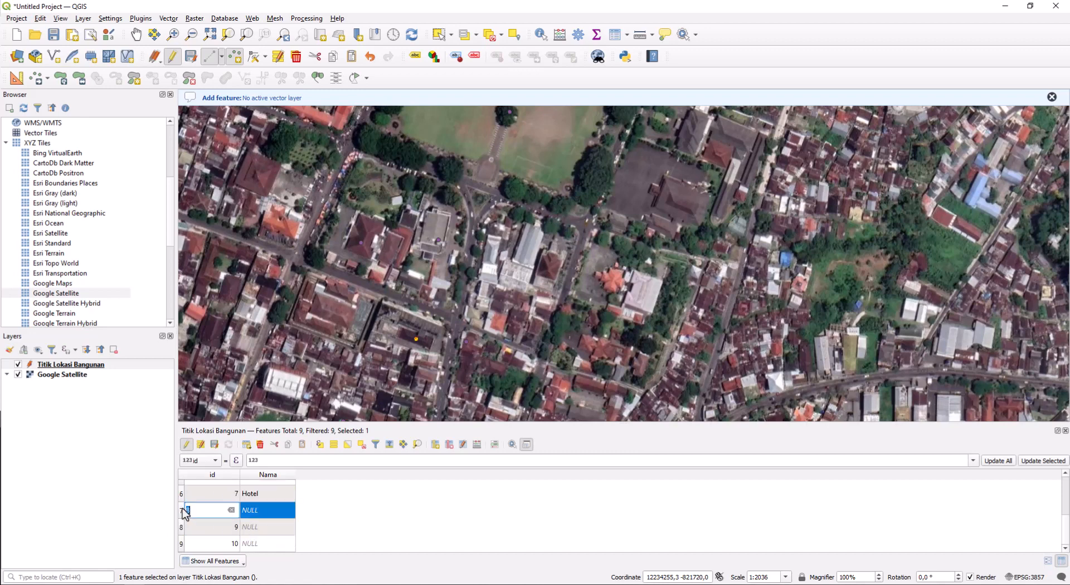
{"action": "left_click", "coordinate": [250, 510]}
{"action": "type", "text": "T"}
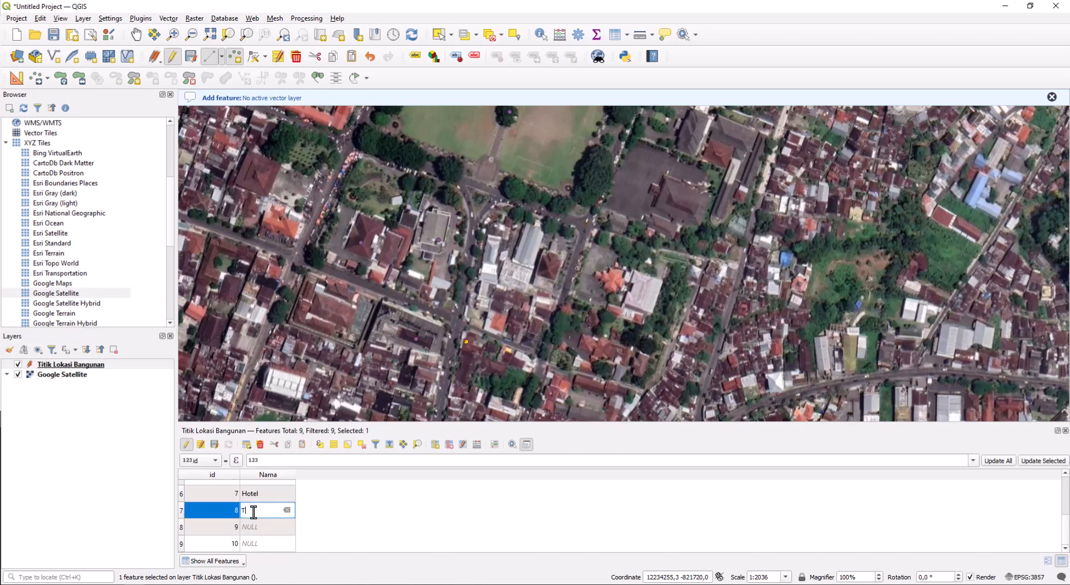
{"action": "type", "text": "oko"}
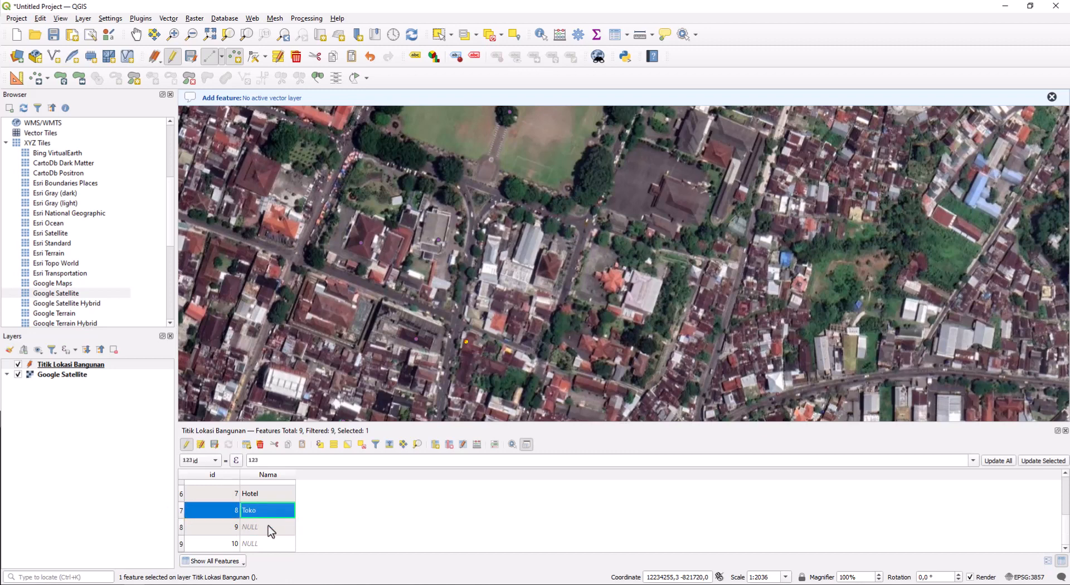
- Select the record with id 9 and set its Nama to Sarana Umum
{"action": "left_click", "coordinate": [184, 527]}
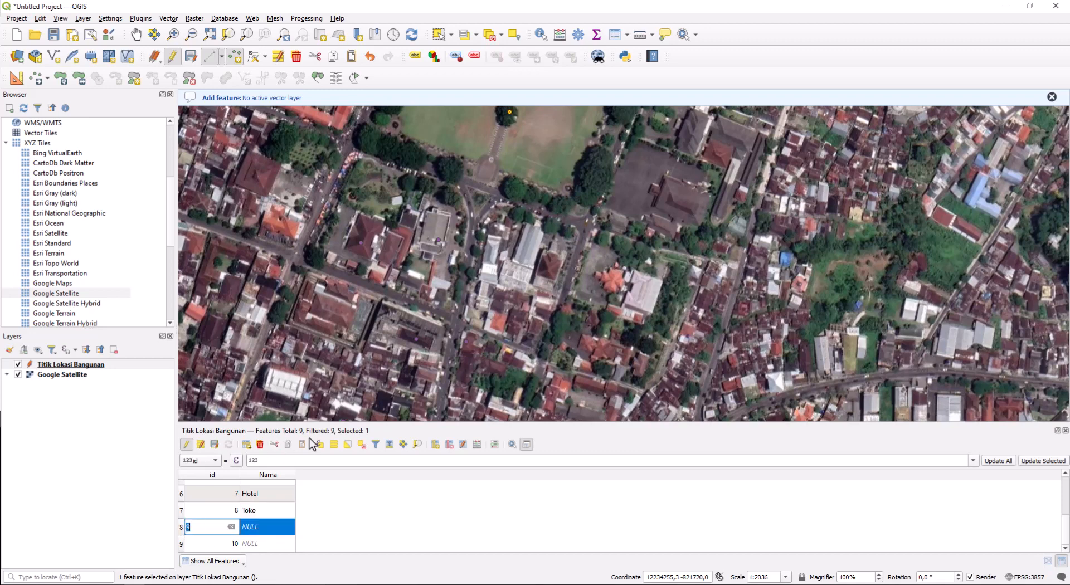
{"action": "left_click", "coordinate": [264, 528]}
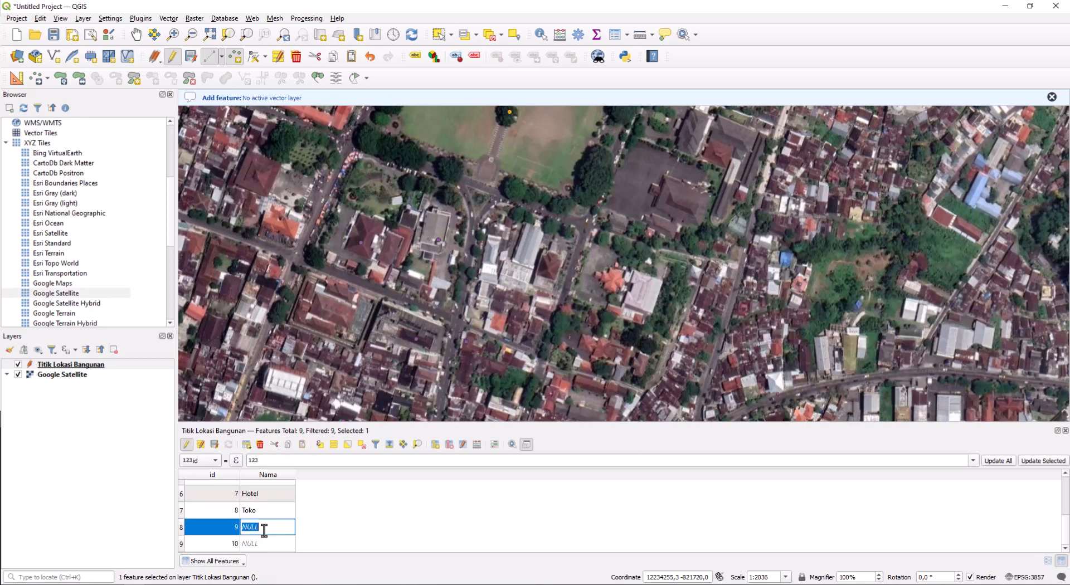
{"action": "type", "text": "Sarana Umum"}
{"action": "key", "text": "Return"}
- Locate the point with id 10 on the map and set its Nama to Pendopo
{"action": "double_click", "coordinate": [186, 544]}
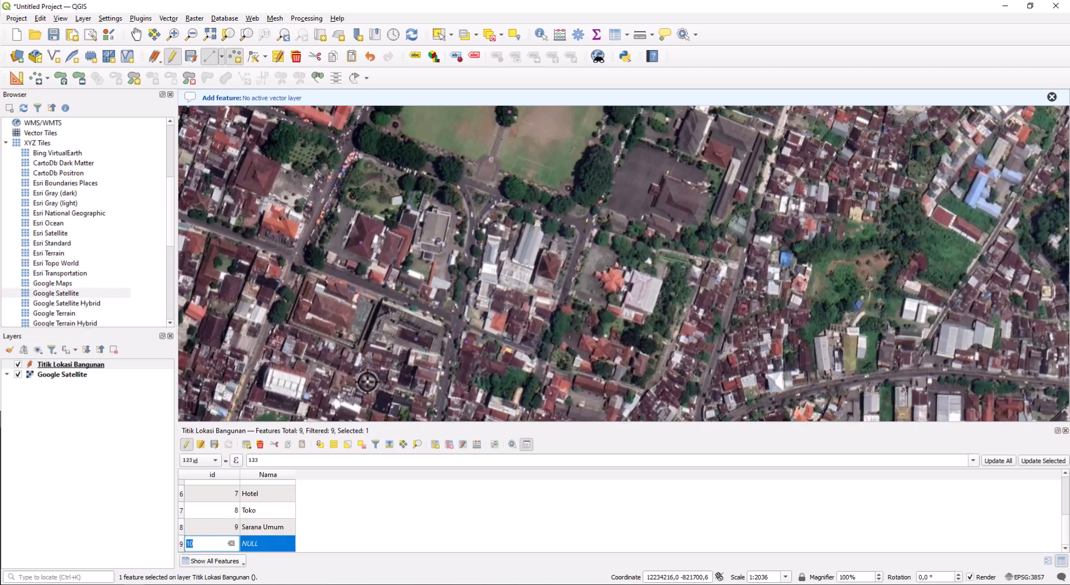
{"action": "left_click_drag", "start_coordinate": [418, 274], "coordinate": [382, 465]}
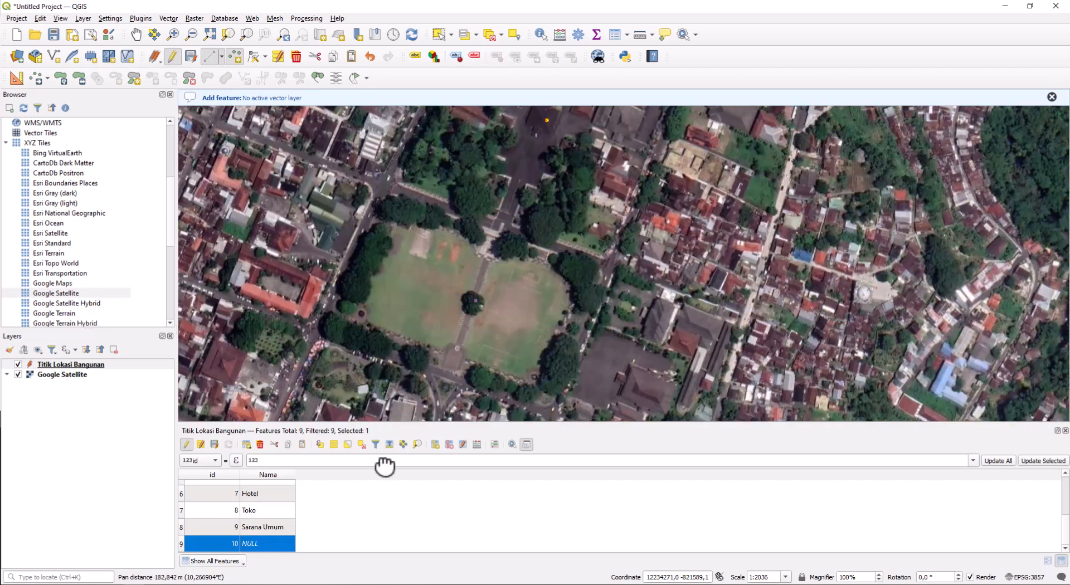
{"action": "double_click", "coordinate": [264, 543]}
{"action": "type", "text": "p"}
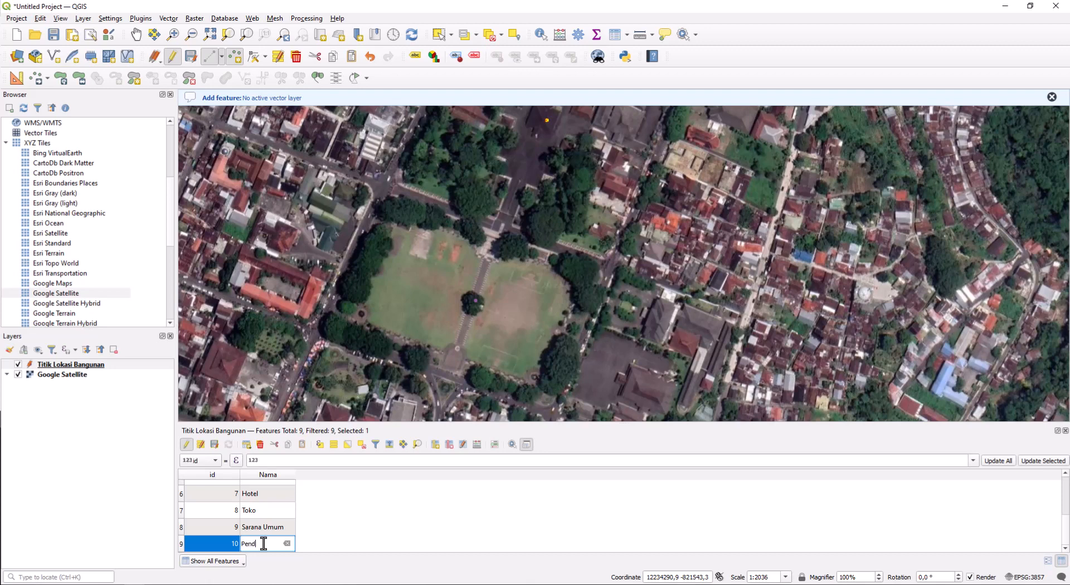
{"action": "type", "text": "endopo"}
{"action": "key", "text": "Return"}
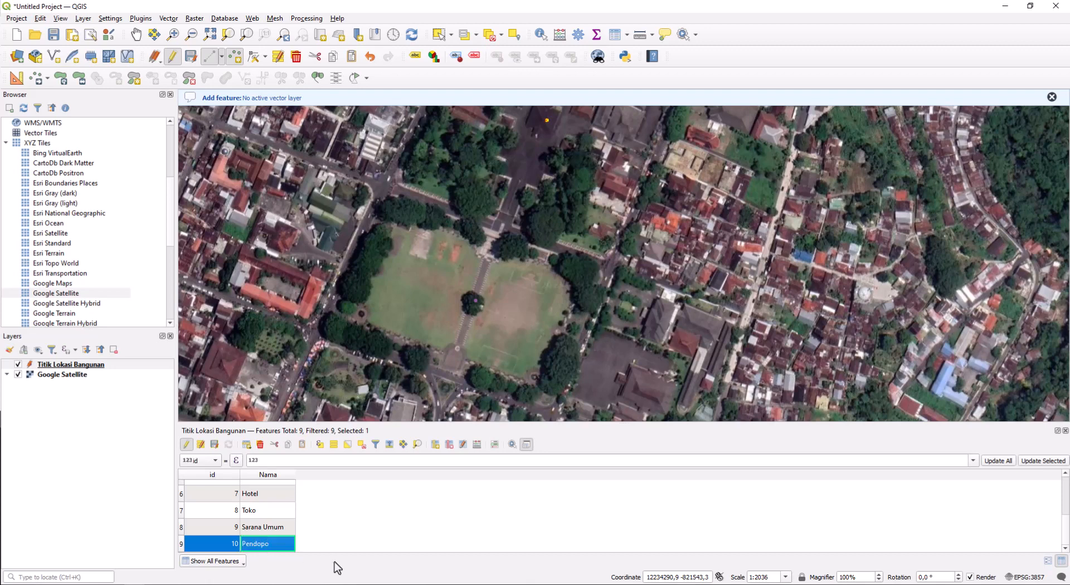
- Start a new attribute field named X with the comment Koordinat X
{"action": "left_click", "coordinate": [435, 444]}
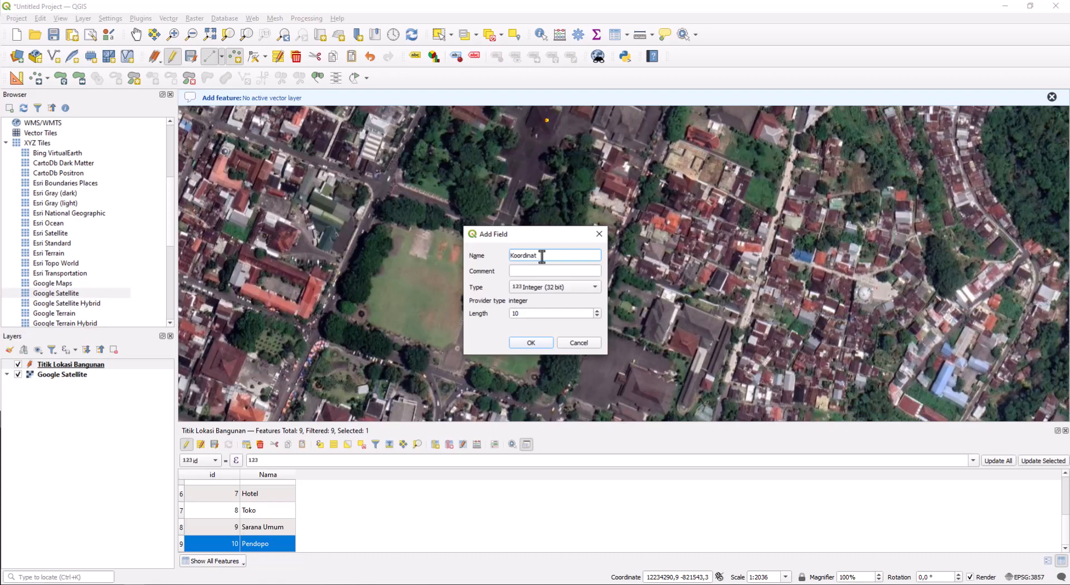
{"action": "key", "text": "BackSpace"}
{"action": "key", "text": "BackSpace"}
{"action": "key", "text": "BackSpace"}
{"action": "key", "text": "BackSpace"}
{"action": "key", "text": "BackSpace"}
{"action": "key", "text": "BackSpace"}
{"action": "key", "text": "BackSpace"}
{"action": "key", "text": "BackSpace"}
{"action": "key", "text": "BackSpace"}
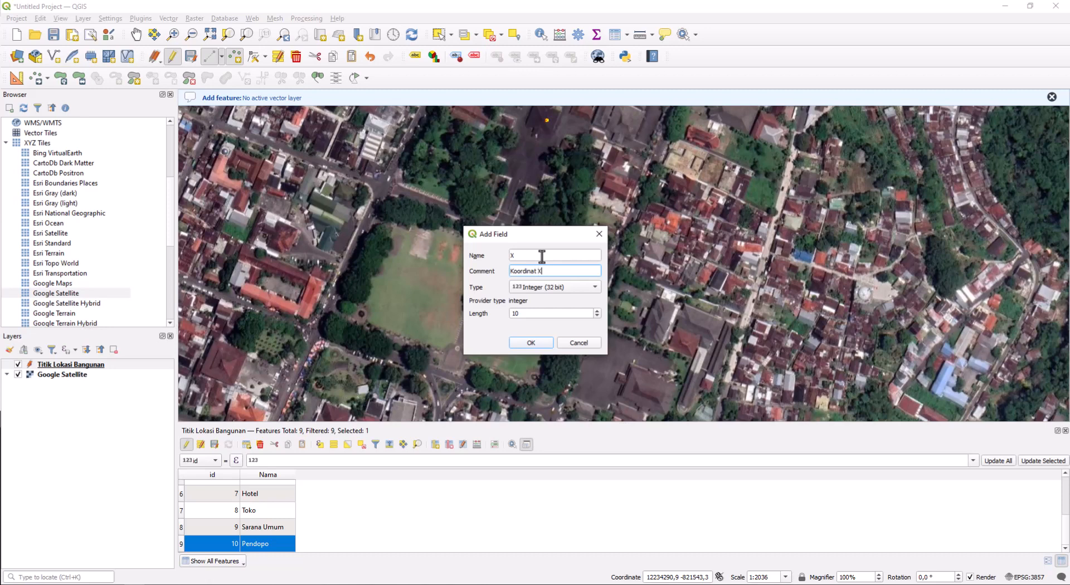
- Make the X field a Decimal number (real) with precision 7 and add it to the table
{"action": "left_click", "coordinate": [577, 287]}
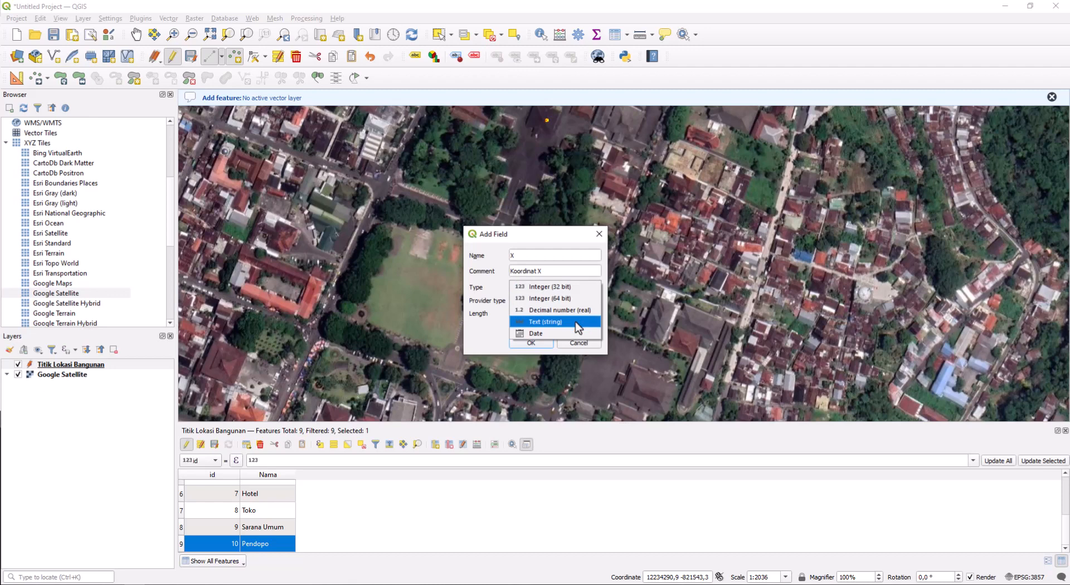
{"action": "left_click", "coordinate": [577, 310]}
{"action": "left_click", "coordinate": [523, 328]}
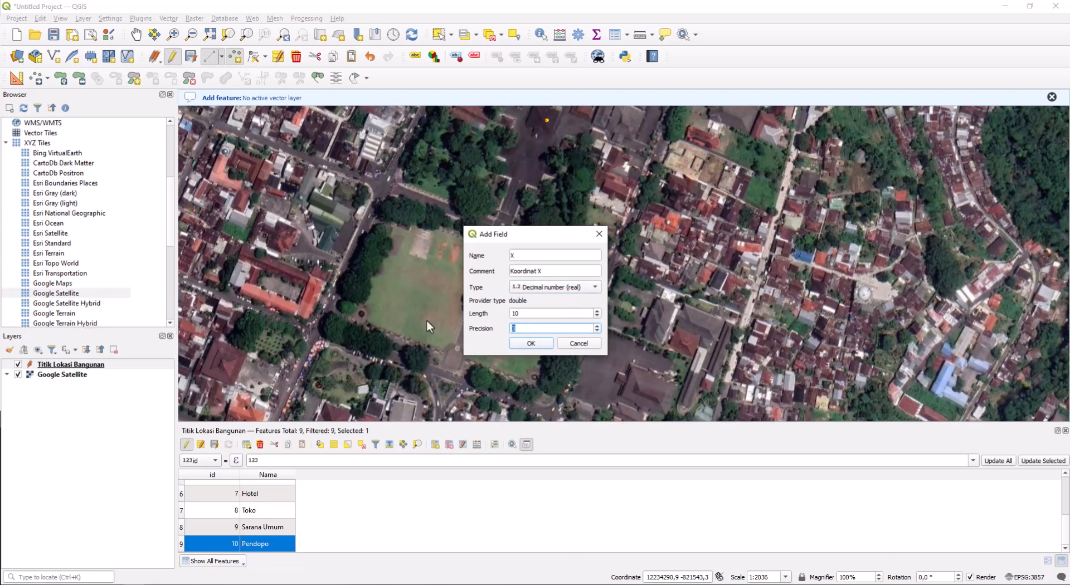
{"action": "type", "text": "7"}
{"action": "left_click", "coordinate": [522, 344]}
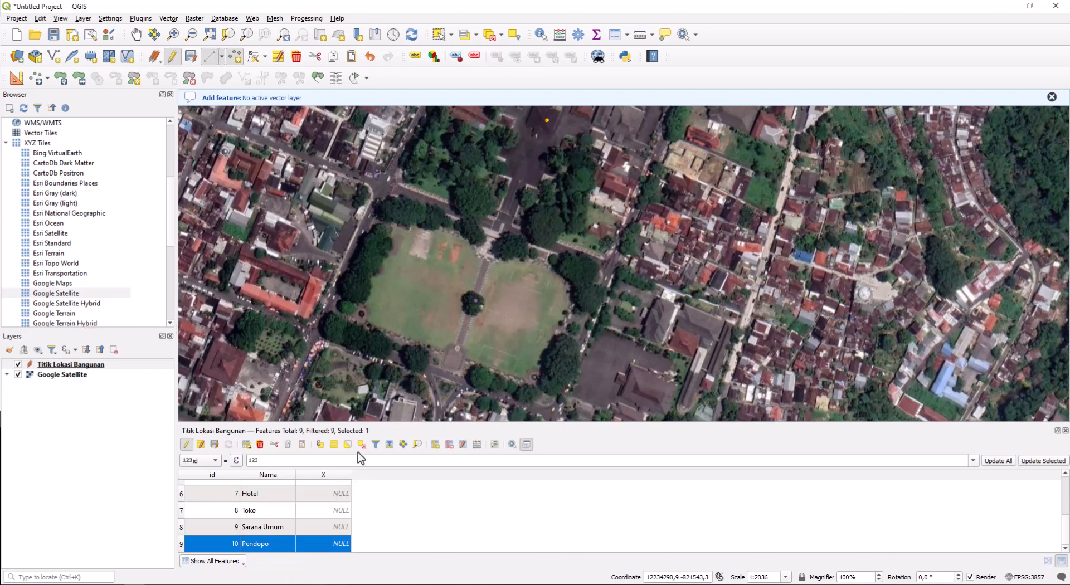
- Add a Decimal number (real) field named Y with the comment Koorinat Y, length 10 and precision 7
{"action": "left_click", "coordinate": [434, 444]}
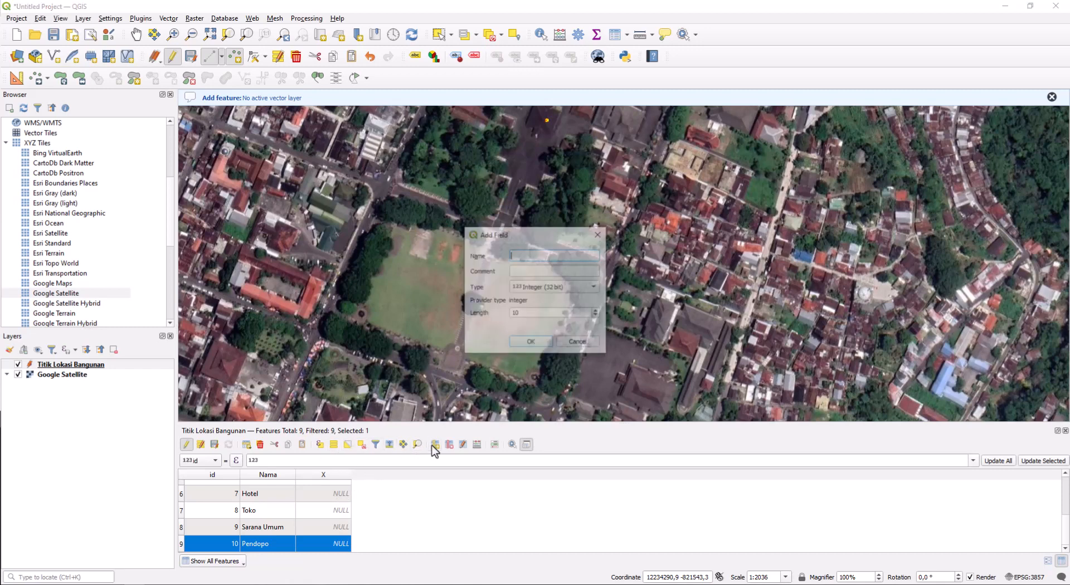
{"action": "left_click", "coordinate": [518, 270]}
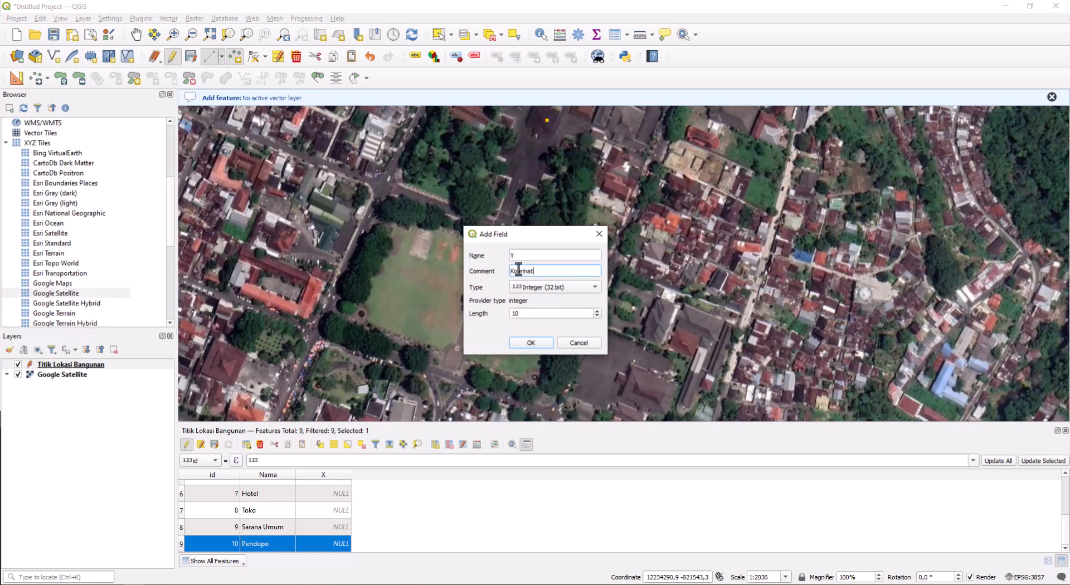
{"action": "left_click", "coordinate": [539, 288]}
{"action": "left_click", "coordinate": [572, 313]}
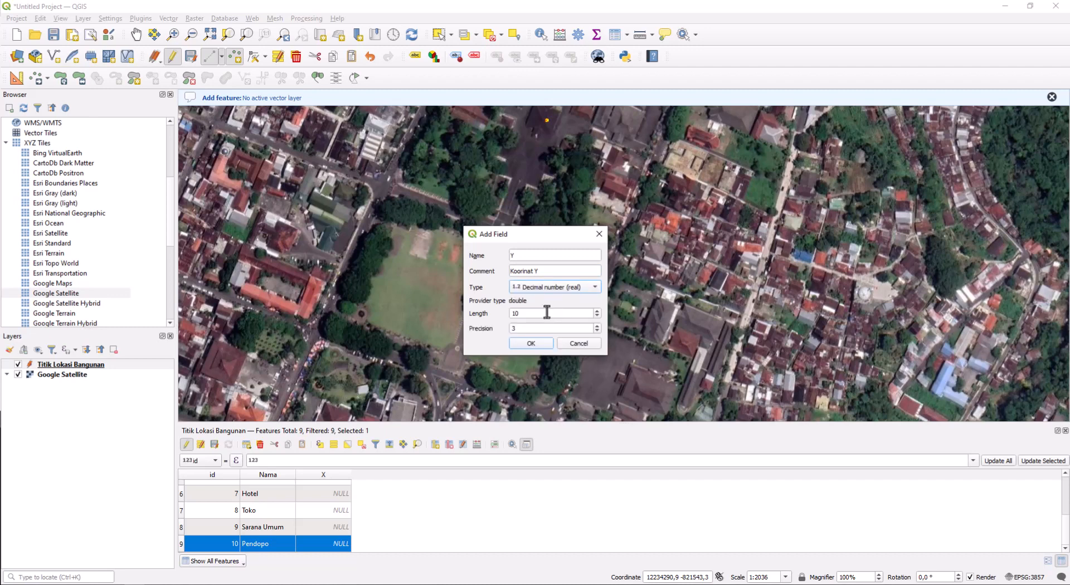
{"action": "double_click", "coordinate": [513, 327]}
{"action": "left_click", "coordinate": [531, 343]}
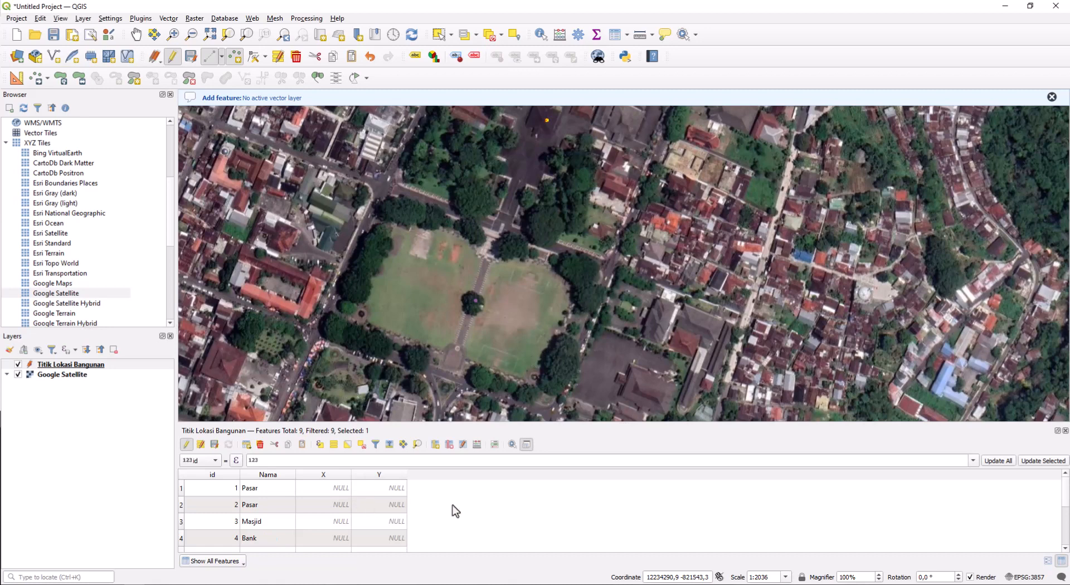
- Clear the feature selection and sort the attribute table by the X field
{"action": "left_click", "coordinate": [358, 446]}
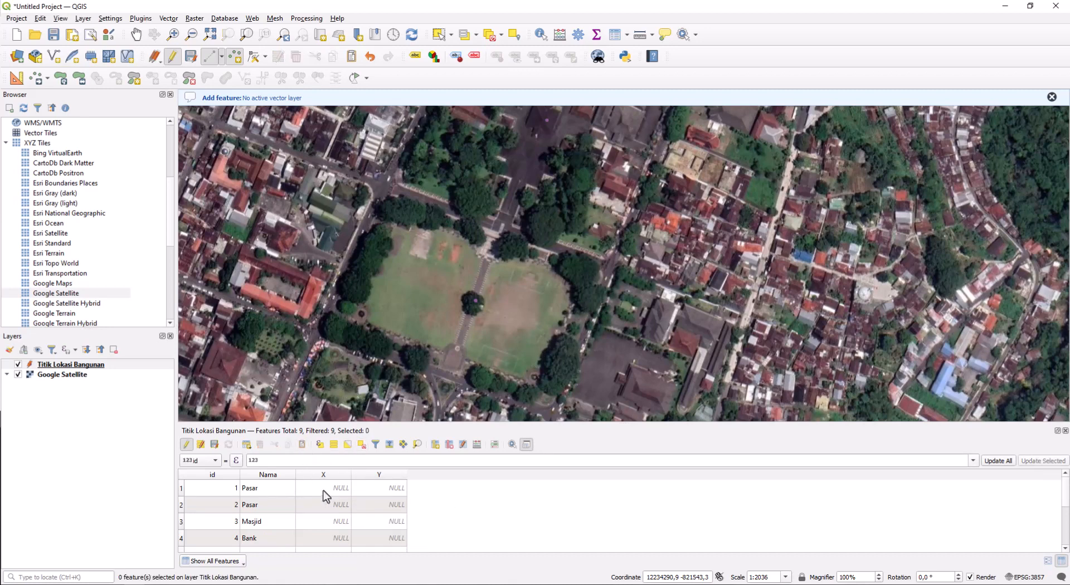
{"action": "left_click", "coordinate": [331, 475]}
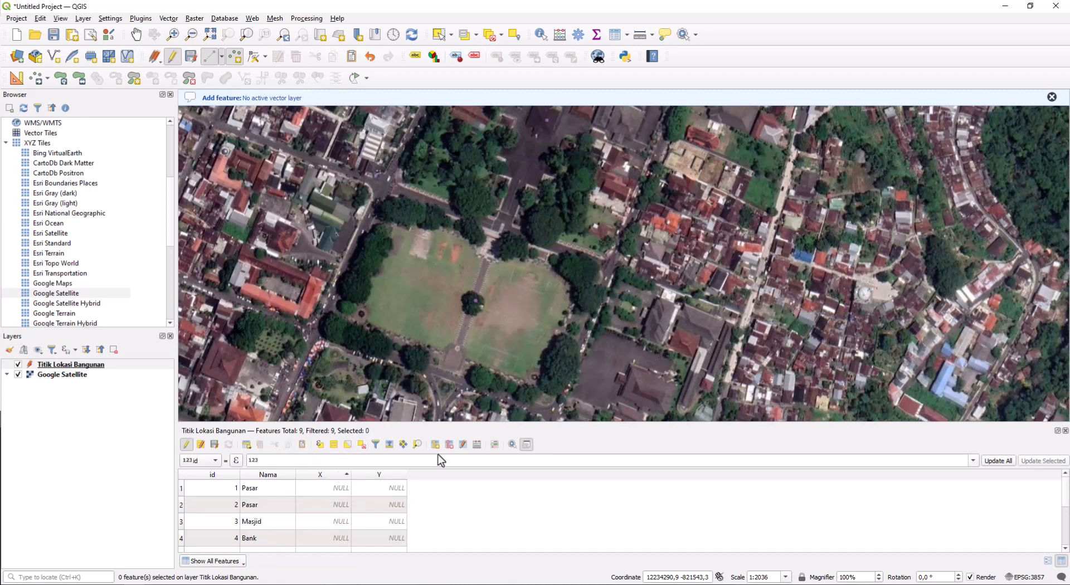
{"action": "left_click", "coordinate": [476, 446]}
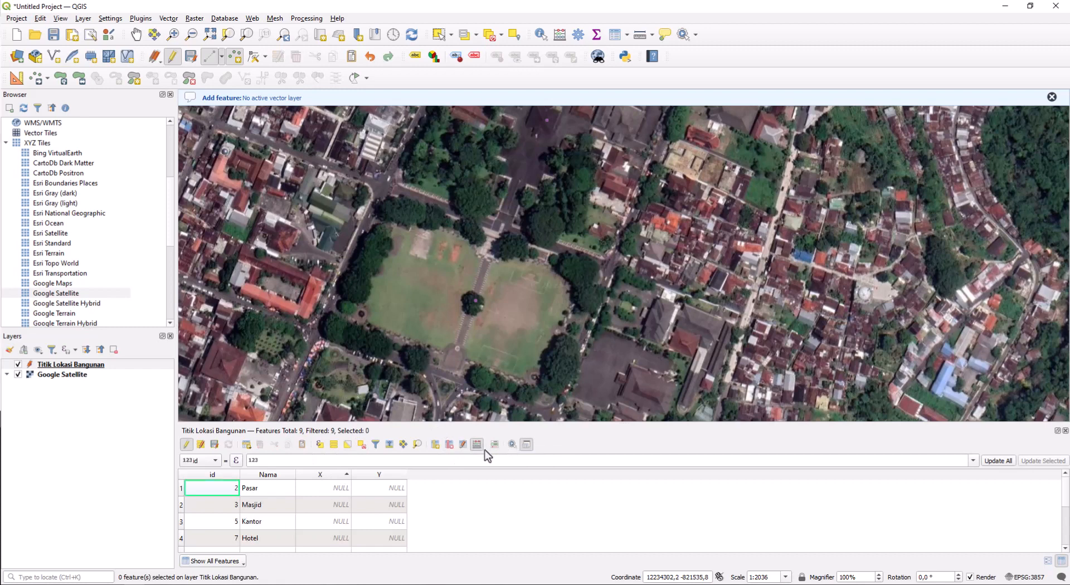
- Open the Field Calculator and set it to update the existing field X
{"action": "left_click", "coordinate": [477, 447]}
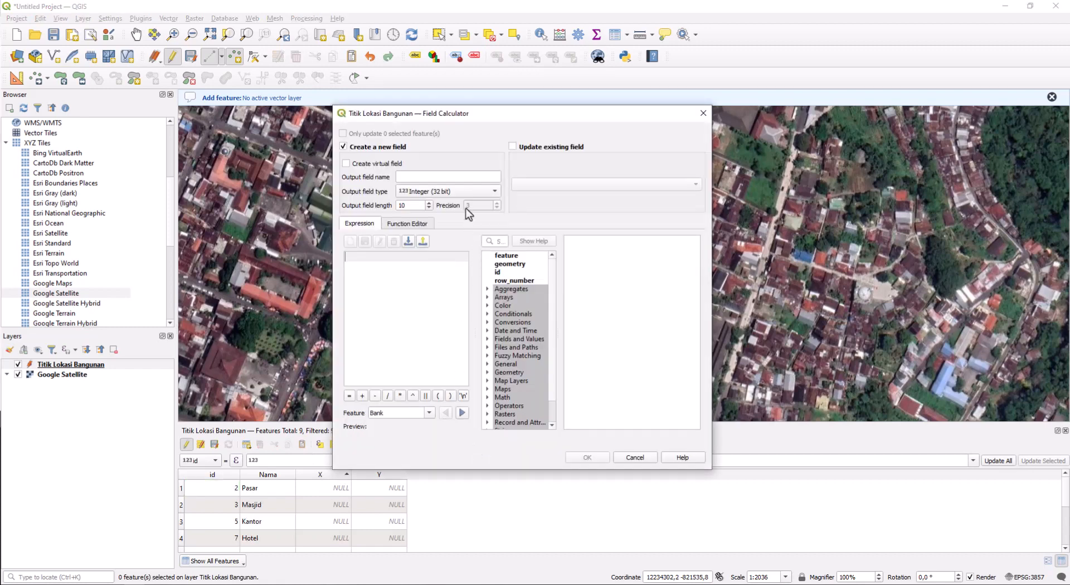
{"action": "left_click", "coordinate": [547, 147]}
{"action": "left_click", "coordinate": [602, 184]}
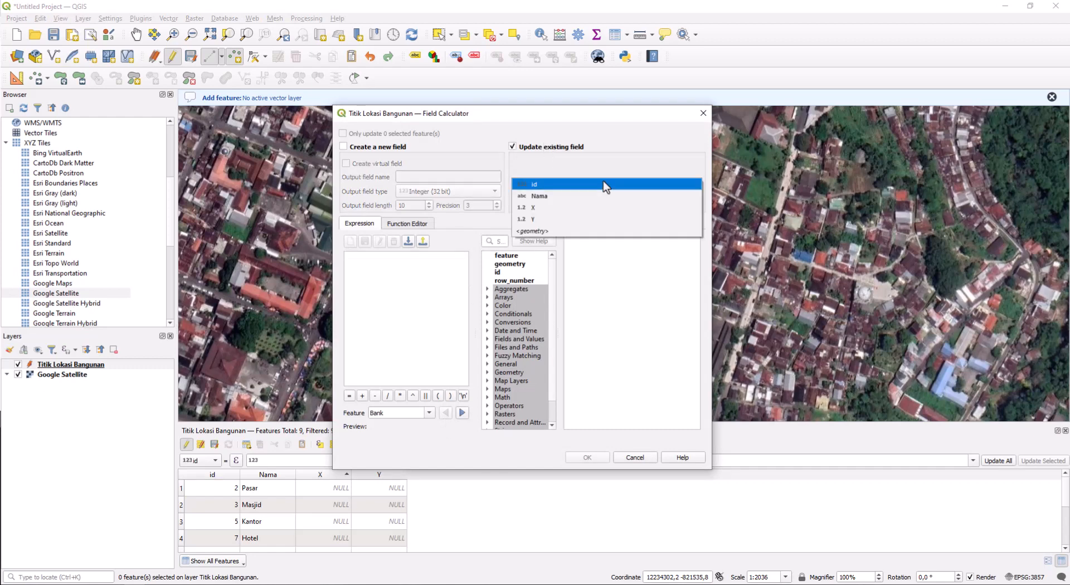
{"action": "left_click", "coordinate": [587, 208]}
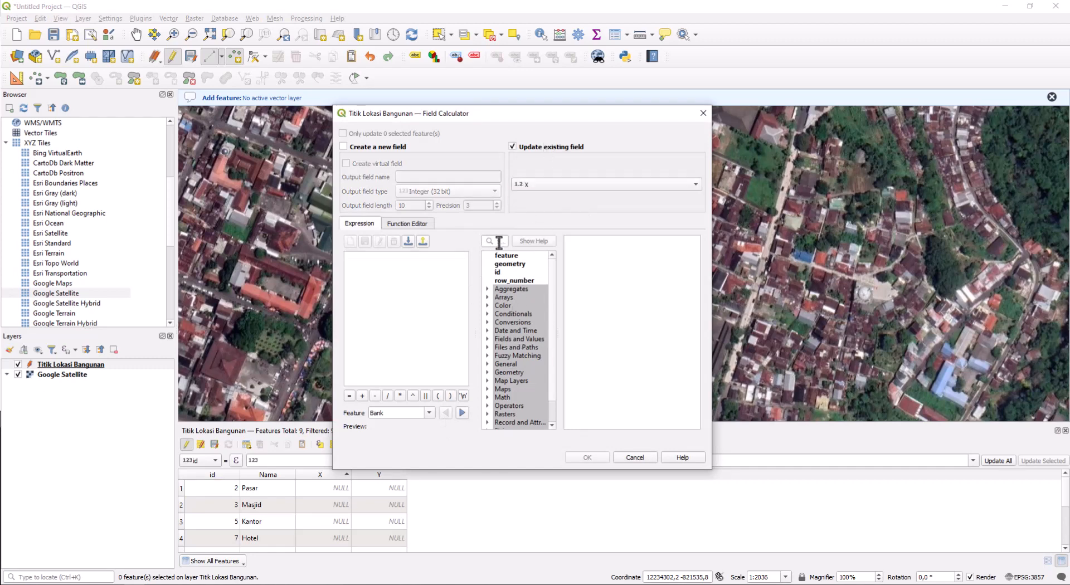
- Search the functions for x, insert the $x expression and apply it to fill the X values
{"action": "left_click", "coordinate": [495, 241]}
{"action": "type", "text": "x"}
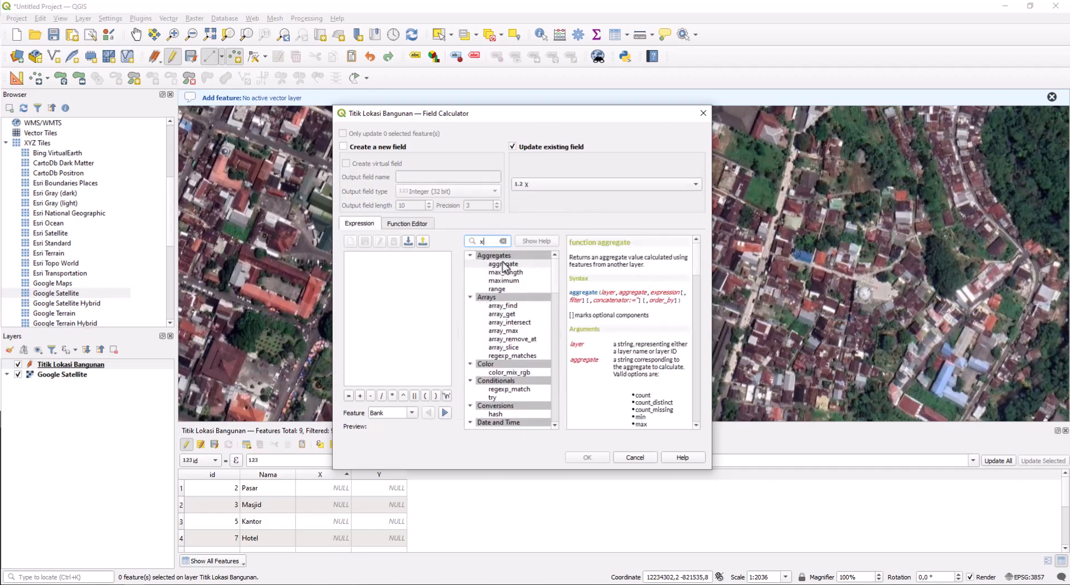
{"action": "scroll", "coordinate": [532, 333], "scroll_direction": "down", "scroll_amount": 15}
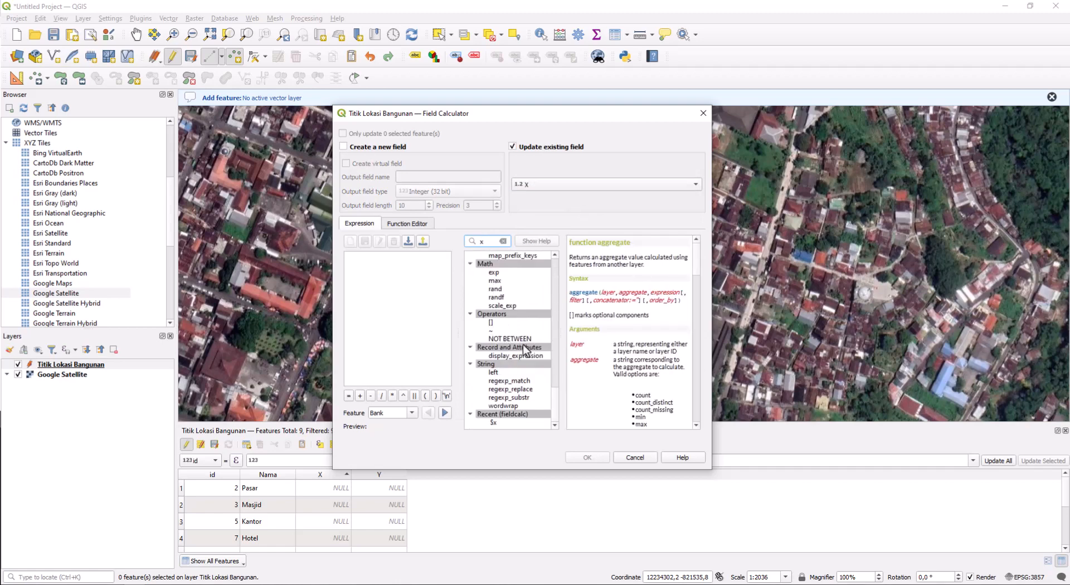
{"action": "scroll", "coordinate": [523, 356], "scroll_direction": "up", "scroll_amount": 1}
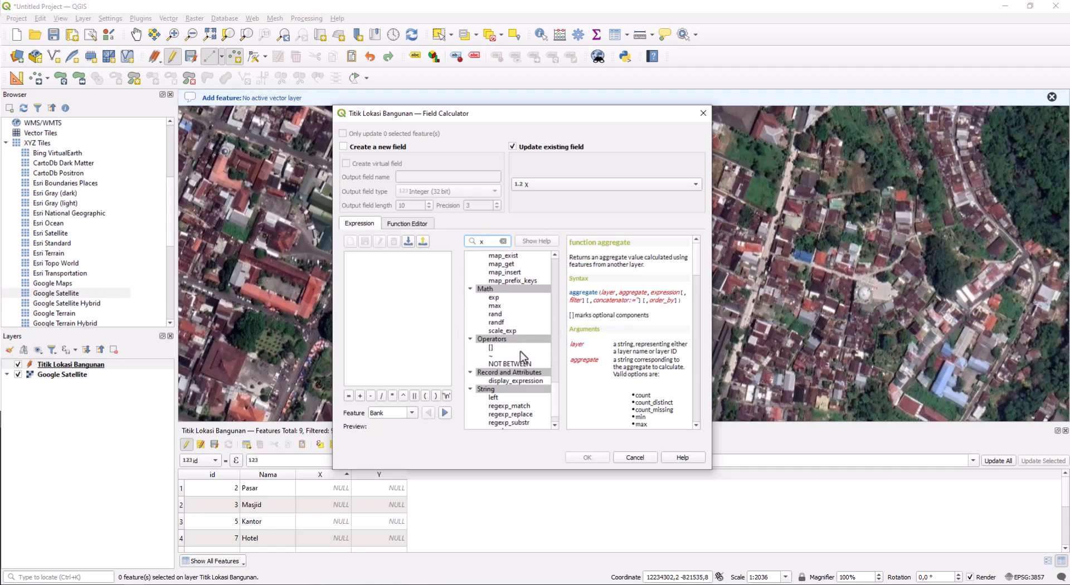
{"action": "scroll", "coordinate": [523, 356], "scroll_direction": "down", "scroll_amount": 1}
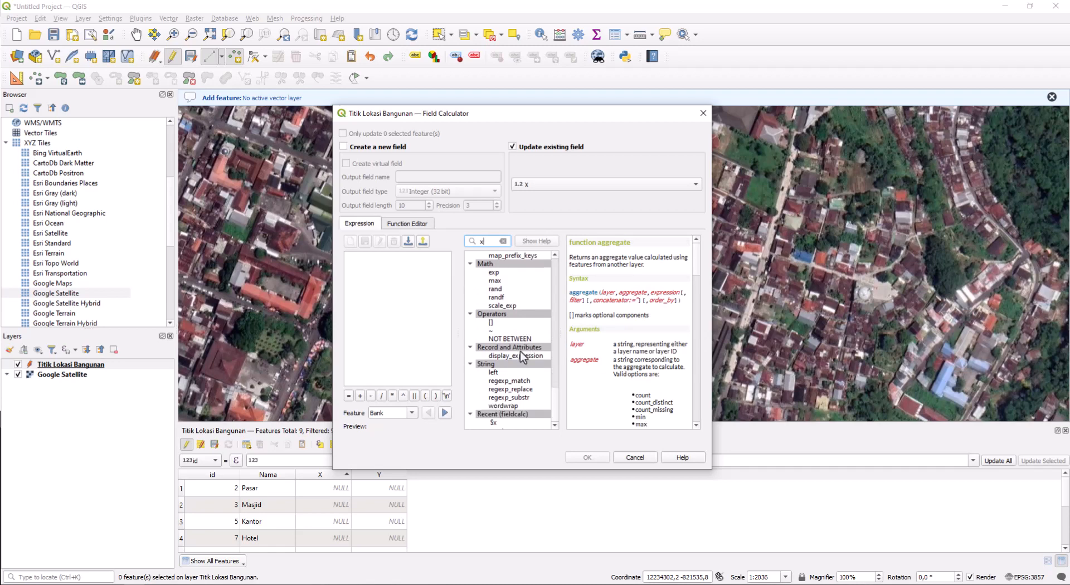
{"action": "double_click", "coordinate": [495, 423]}
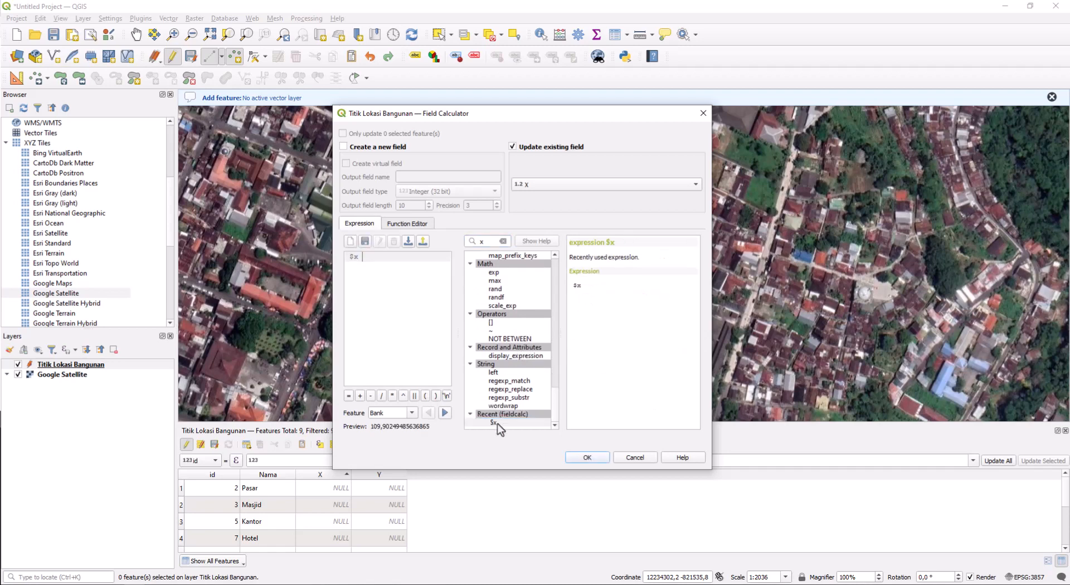
{"action": "left_click", "coordinate": [590, 460]}
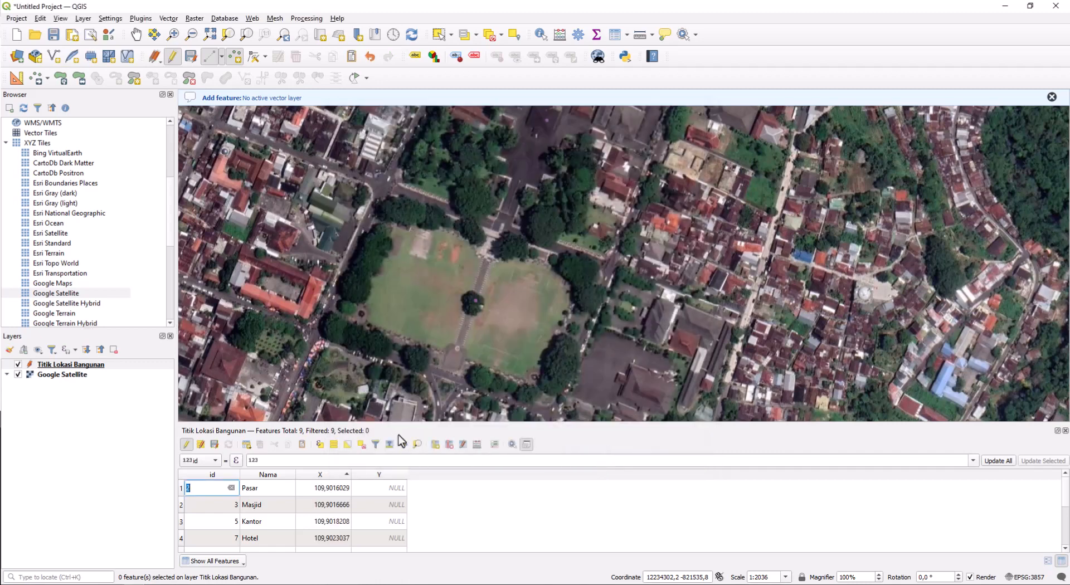
- Open the Field Calculator again and set it to update the existing field Y
{"action": "left_click", "coordinate": [475, 445]}
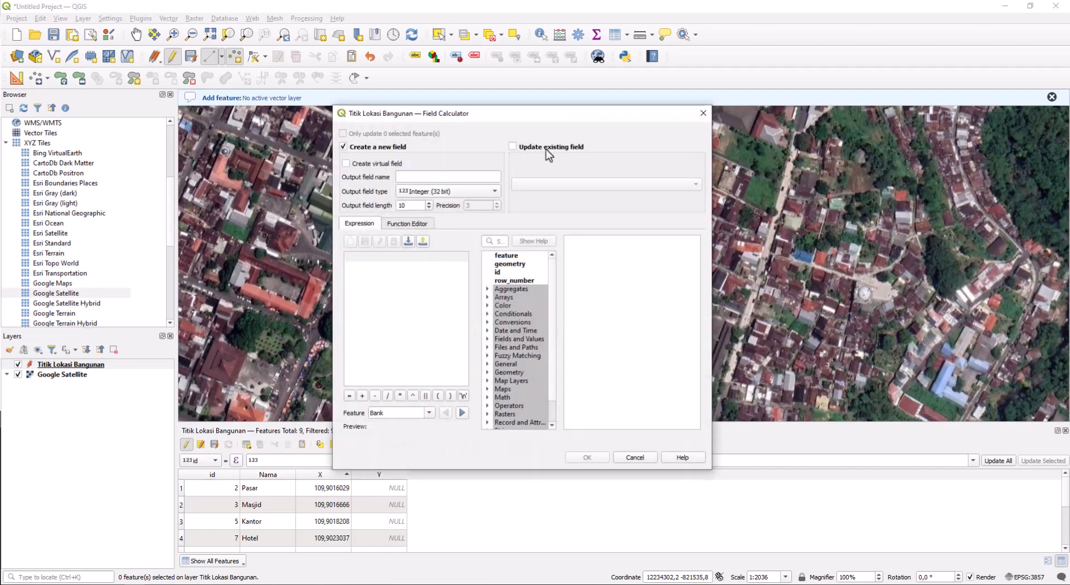
{"action": "left_click", "coordinate": [546, 149]}
{"action": "left_click", "coordinate": [569, 185]}
{"action": "left_click", "coordinate": [574, 219]}
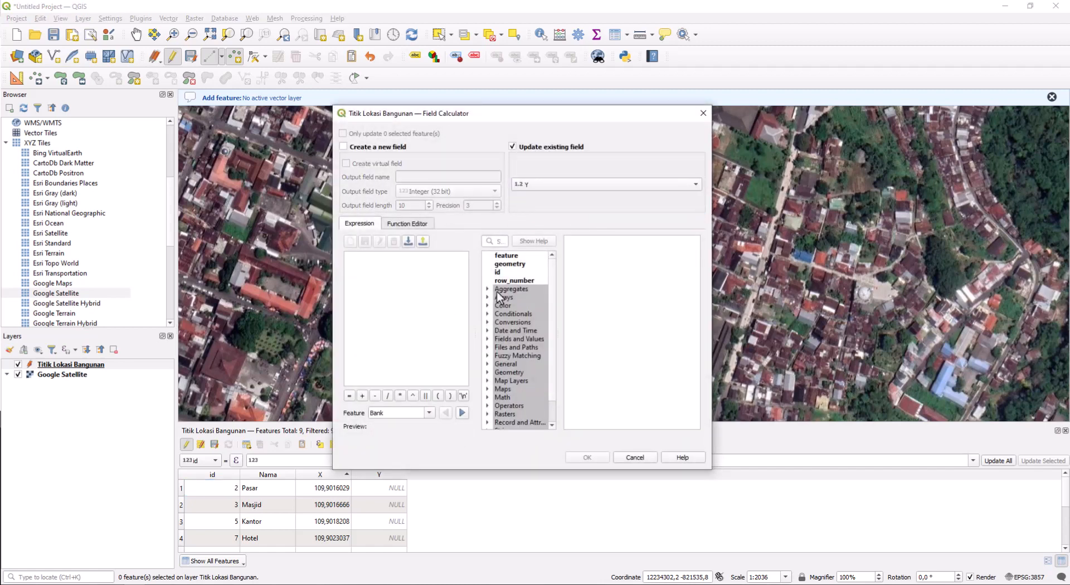
- Search the functions for y, insert the $y expression and apply it to fill the Y values
{"action": "left_click", "coordinate": [499, 242]}
{"action": "type", "text": "y"}
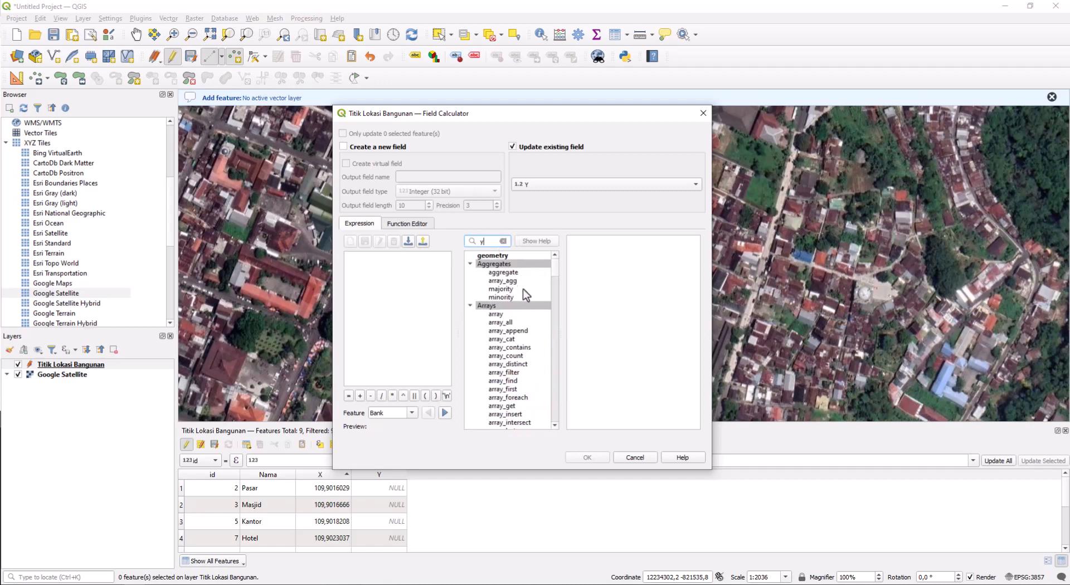
{"action": "left_click_drag", "start_coordinate": [556, 274], "coordinate": [555, 431]}
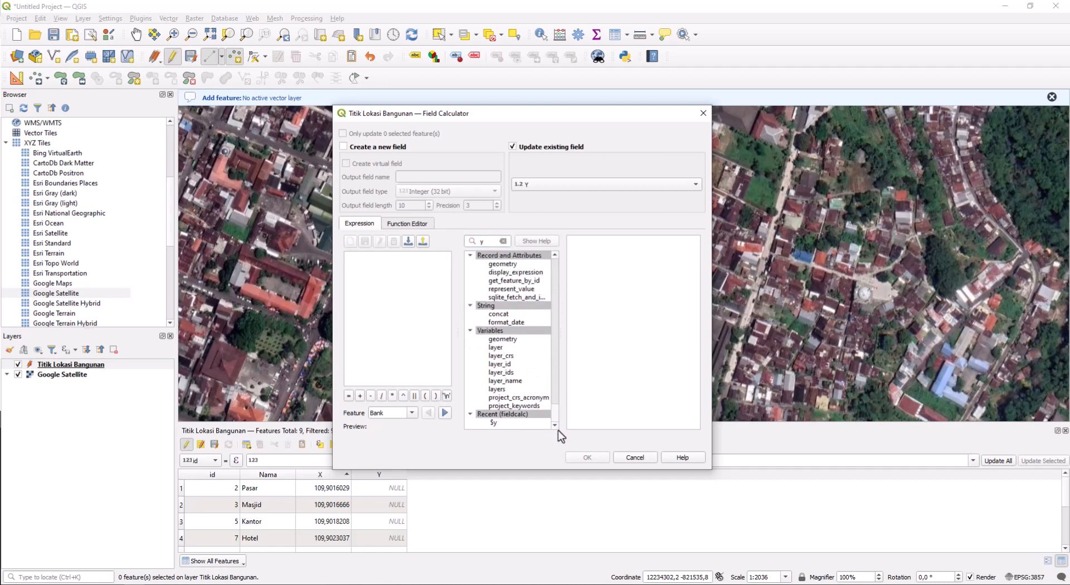
{"action": "left_click", "coordinate": [513, 424]}
{"action": "double_click", "coordinate": [506, 425]}
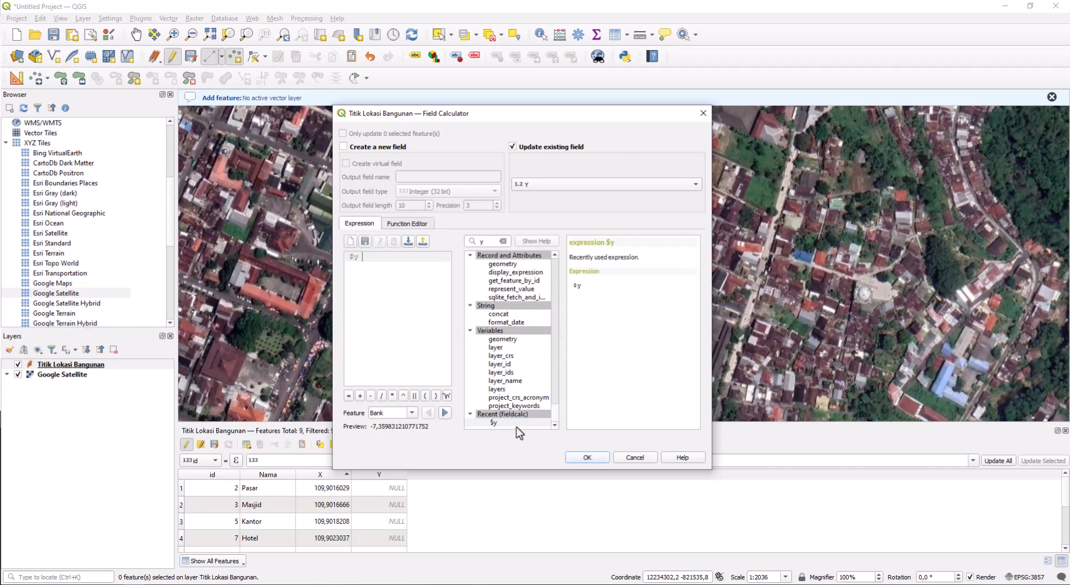
{"action": "left_click", "coordinate": [601, 461]}
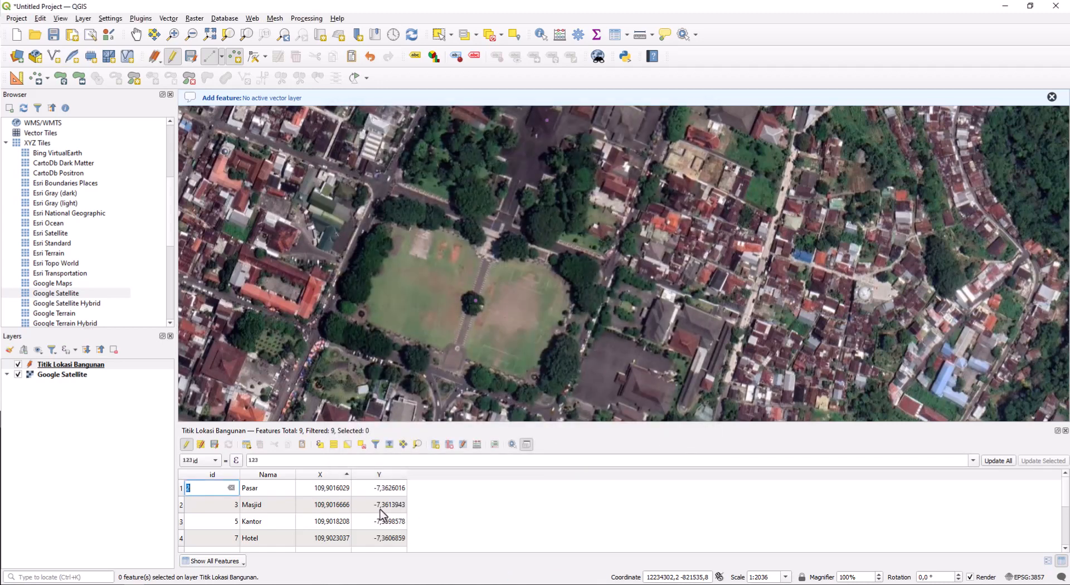
- Review the X and Y coordinates of all building records in the attribute table
{"action": "scroll", "coordinate": [362, 502], "scroll_direction": "down", "scroll_amount": 2}
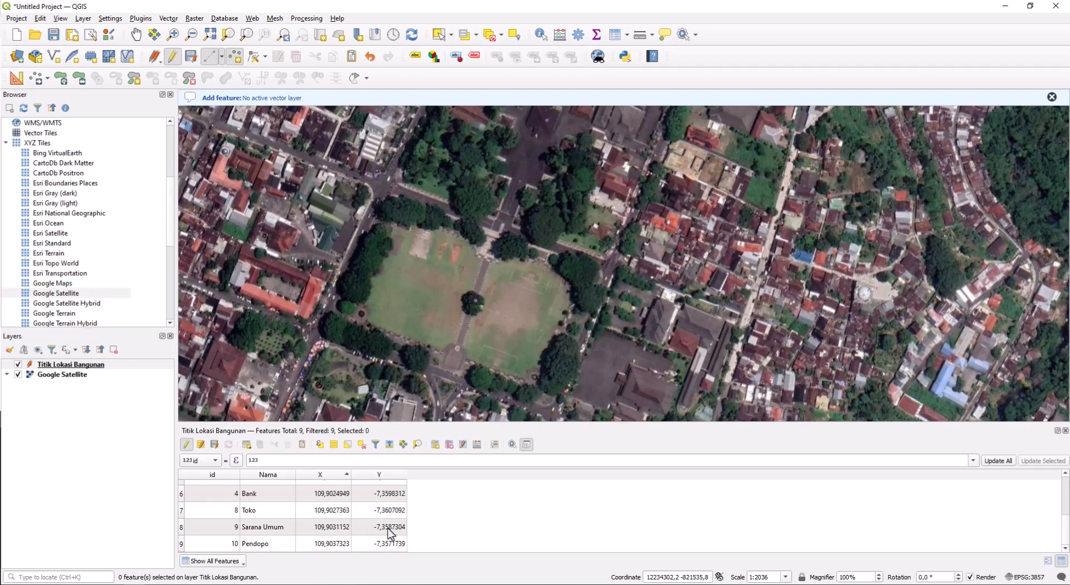
{"action": "scroll", "coordinate": [393, 532], "scroll_direction": "up", "scroll_amount": 2}
{"action": "scroll", "coordinate": [390, 531], "scroll_direction": "down", "scroll_amount": 2}
{"action": "scroll", "coordinate": [390, 530], "scroll_direction": "up", "scroll_amount": 2}
{"action": "scroll", "coordinate": [390, 531], "scroll_direction": "down", "scroll_amount": 2}
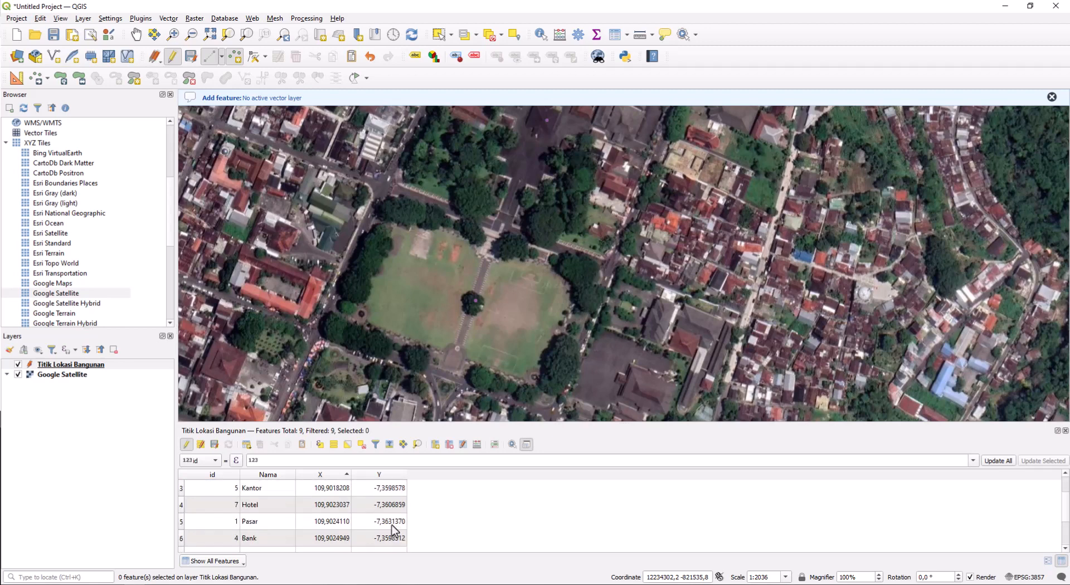
{"action": "scroll", "coordinate": [392, 532], "scroll_direction": "up", "scroll_amount": 2}
{"action": "left_click", "coordinate": [495, 522]}
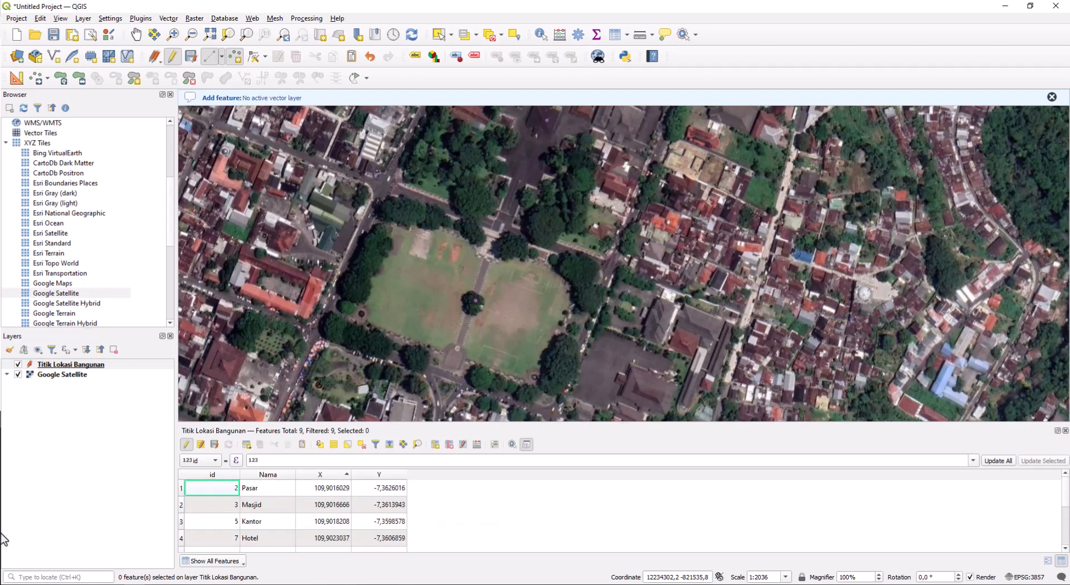